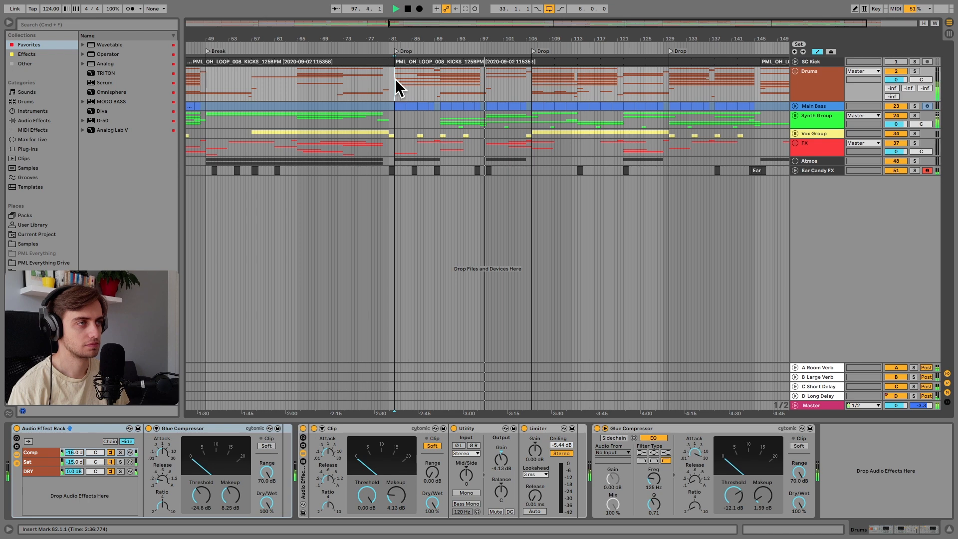
- Stop playback, expand the Drums group and adjust the end of the playback loop in the drop
key("space")
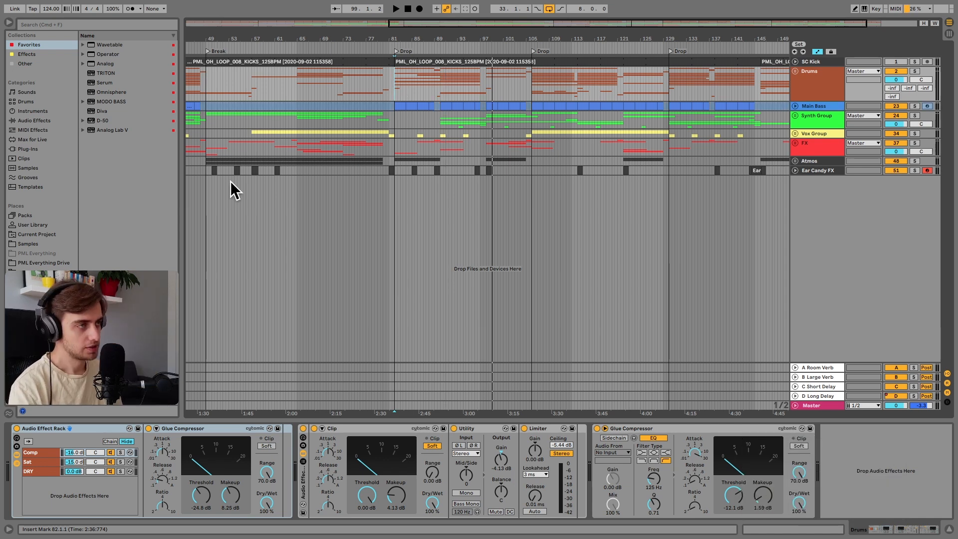
left_click(794, 71)
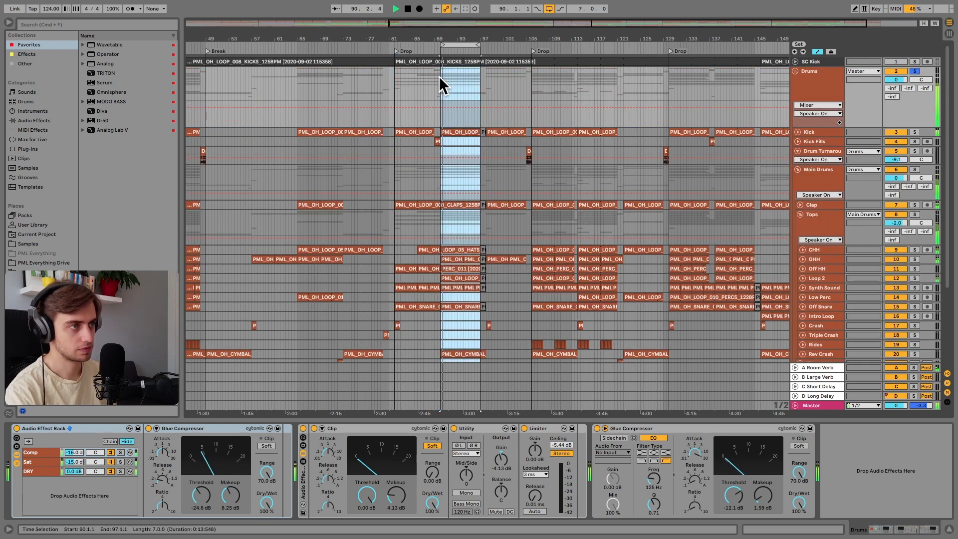
left_click_drag(477, 44, 483, 44)
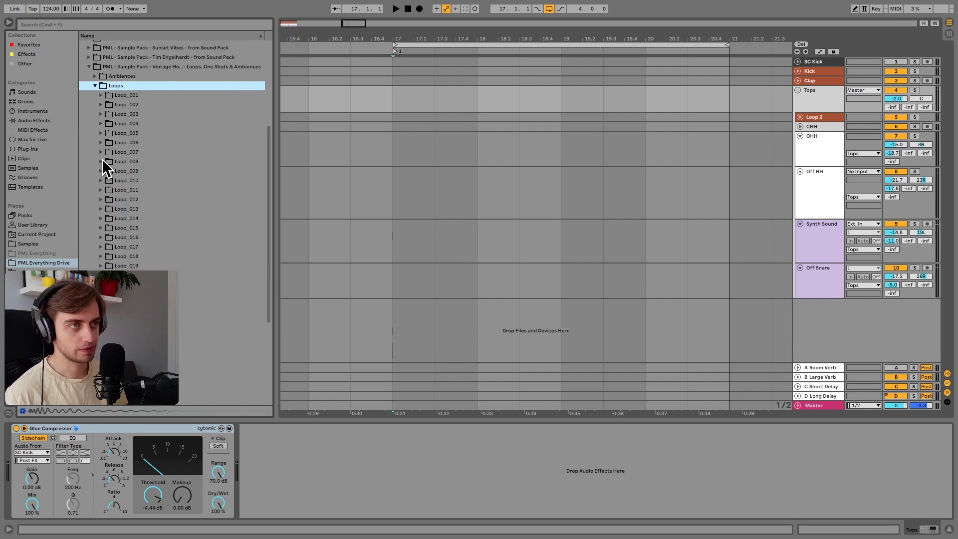
- Place PML_OH_LOOP_008_KICKS_125BPM.wav from the Loop_008 folder on the Kick track at bar 17 and expand that track
left_click(101, 161)
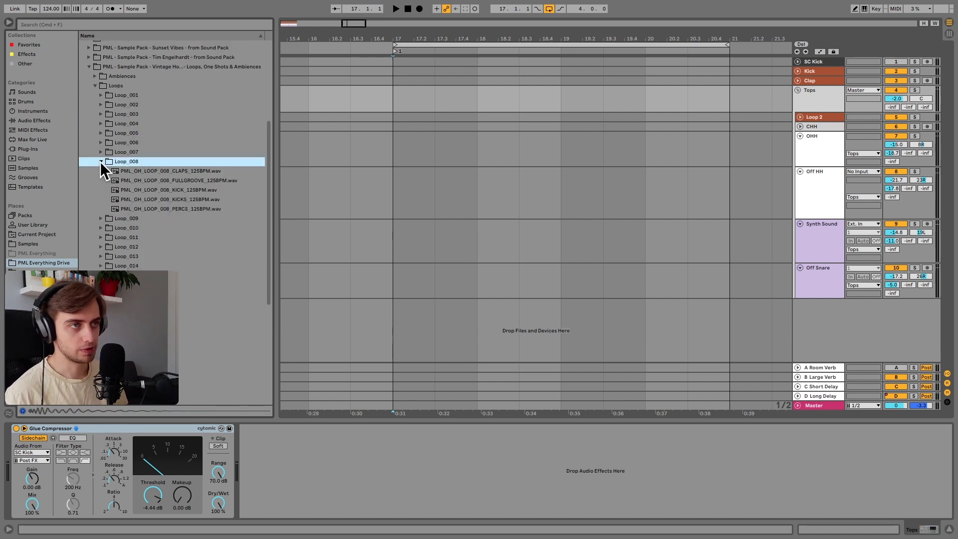
scroll(122, 181, "down", 2)
scroll(134, 179, "down", 2)
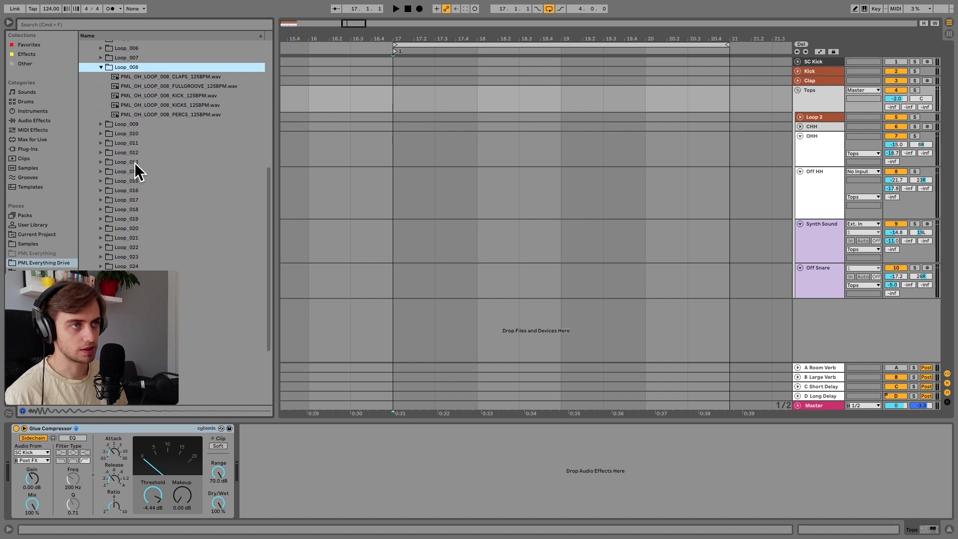
left_click(192, 105)
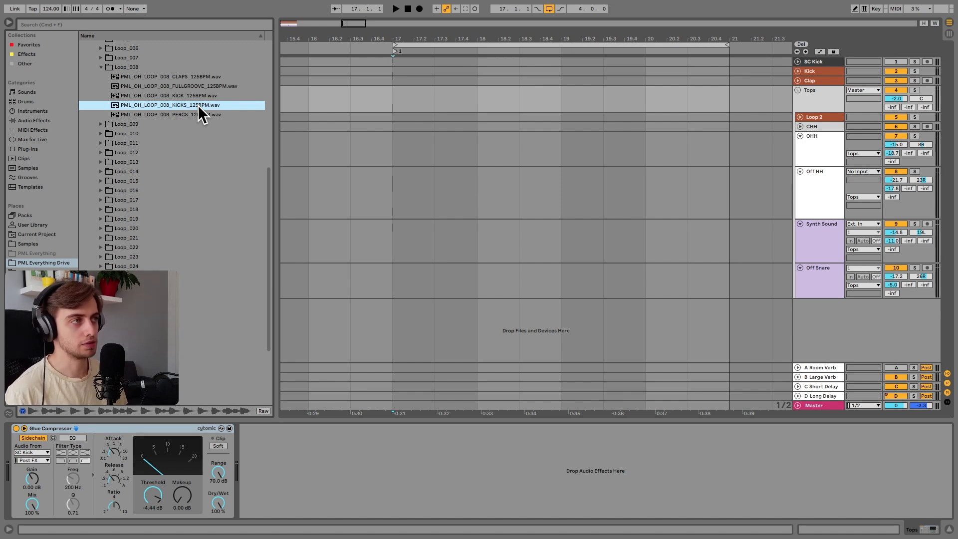
left_click_drag(200, 112, 393, 70)
left_click(797, 70)
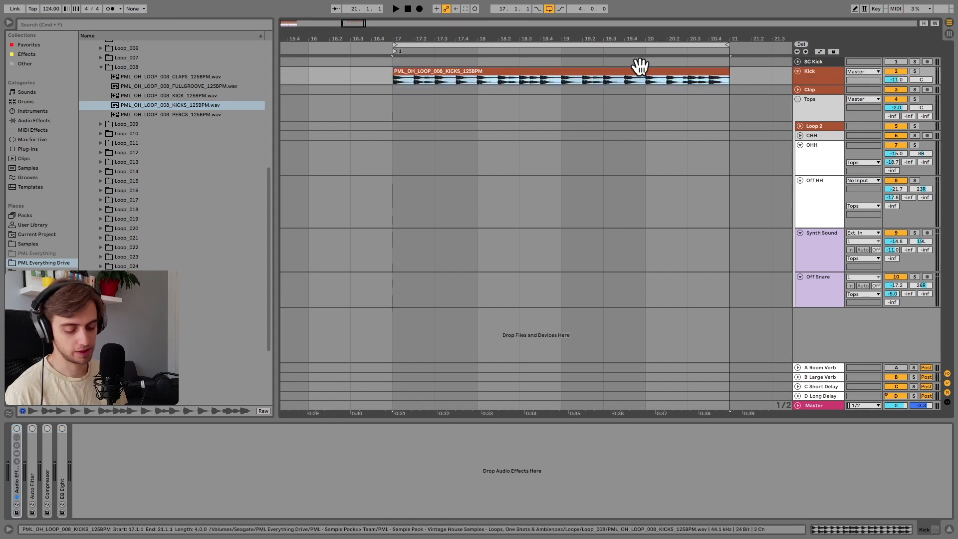
- Copy the kick loop onto the SC Kick track at bar 17 and assign the track color to its clips
left_click_drag(639, 68, 638, 63)
right_click(820, 61)
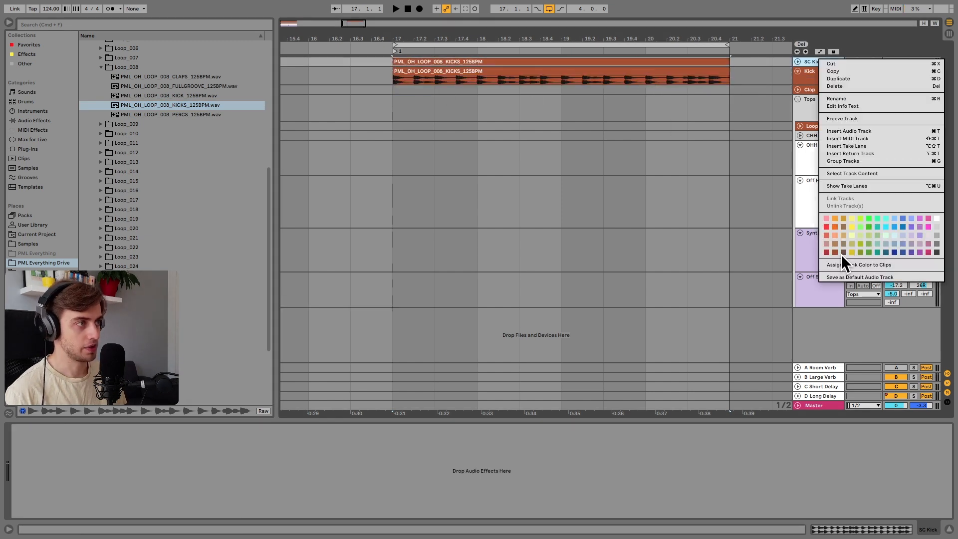
left_click(841, 263)
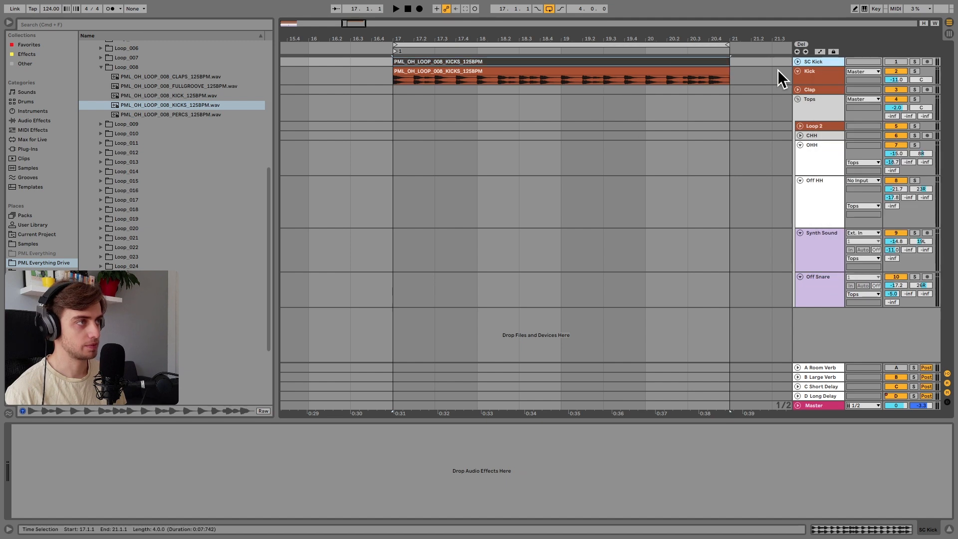
- Place PML_OH_LOOP_008_CLAPS_125BPM.wav on the expanded Clap track at bar 17 and listen to it with the kick
left_click(826, 77)
left_click(391, 90)
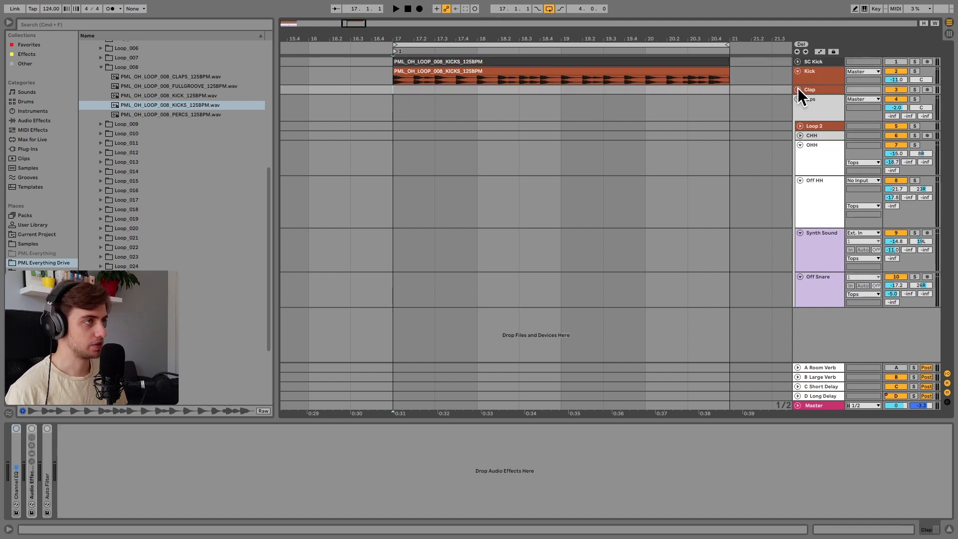
left_click(797, 89)
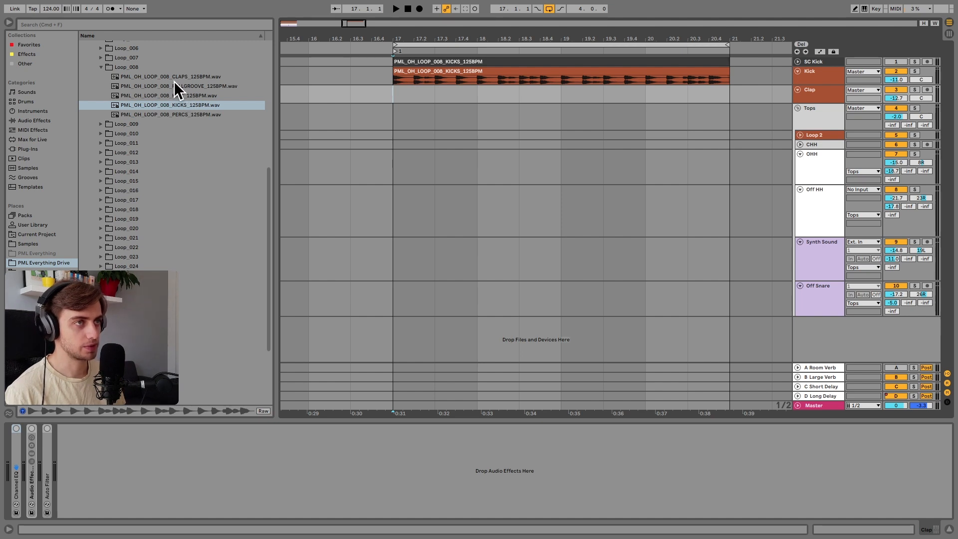
left_click_drag(169, 79, 402, 95)
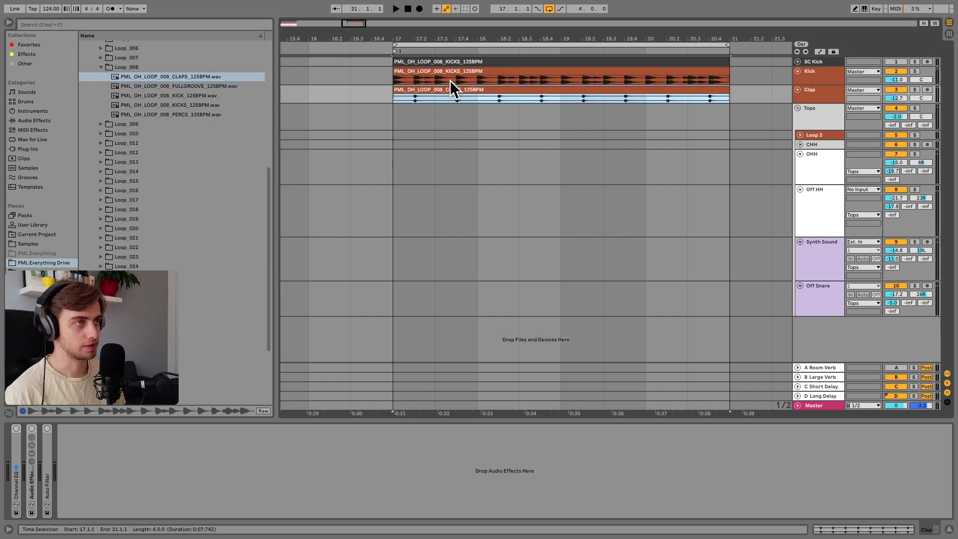
key("space")
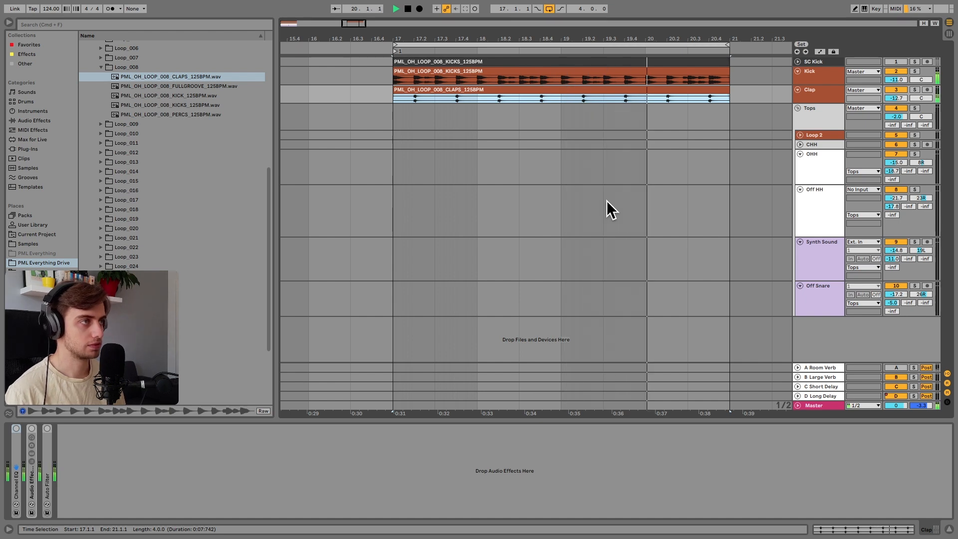
key("space")
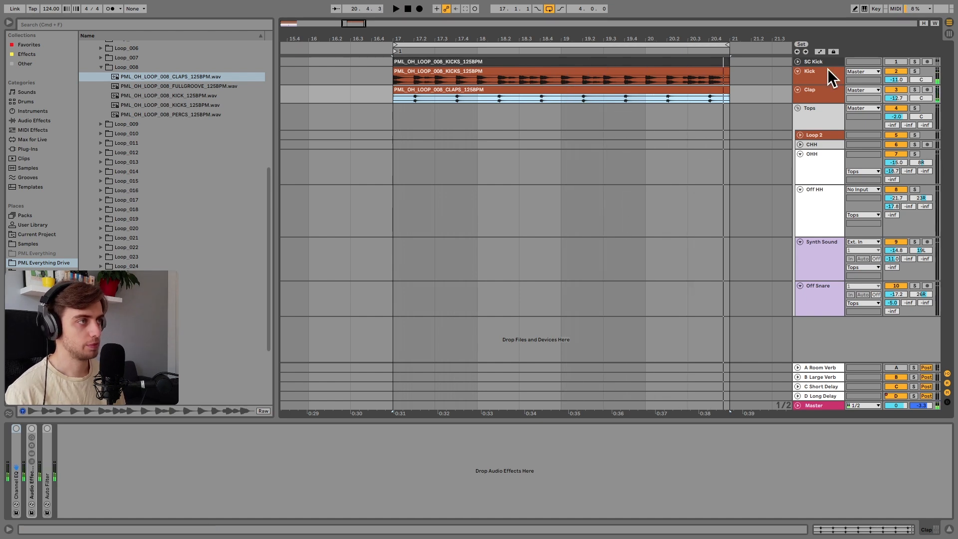
- Place PML_OH_LOOP_008_PERCS_125BPM.wav on the expanded Loop 2 track at bar 17 and play back the groove
left_click(815, 91)
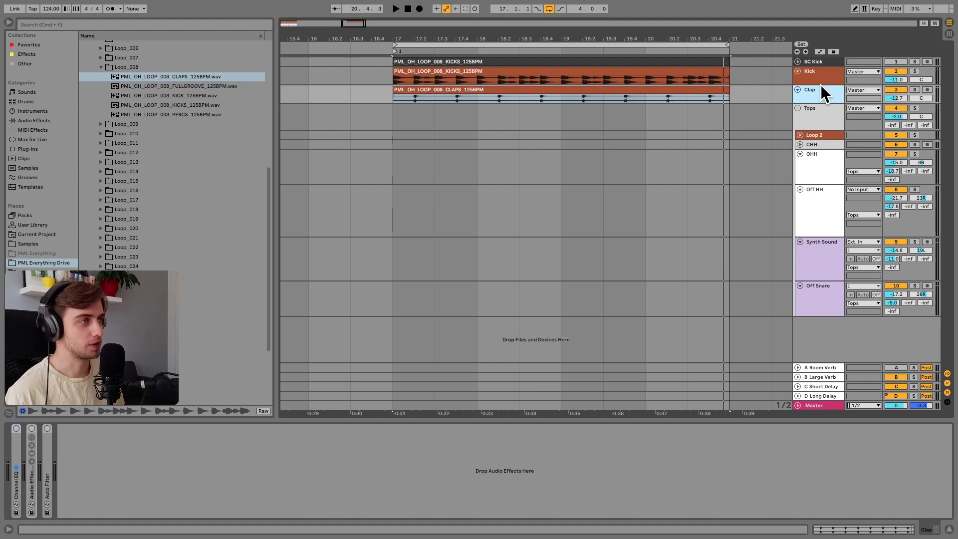
left_click(814, 135)
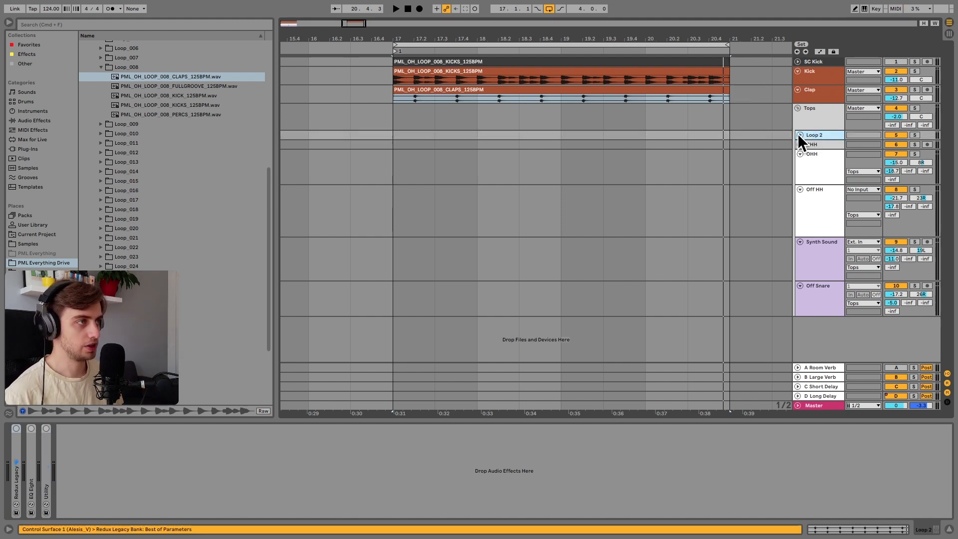
left_click(799, 135)
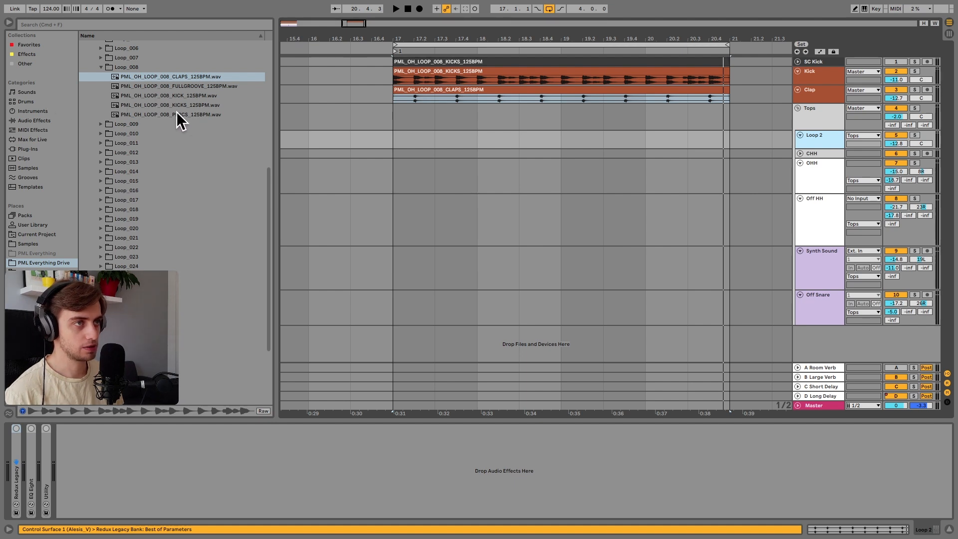
left_click(140, 114)
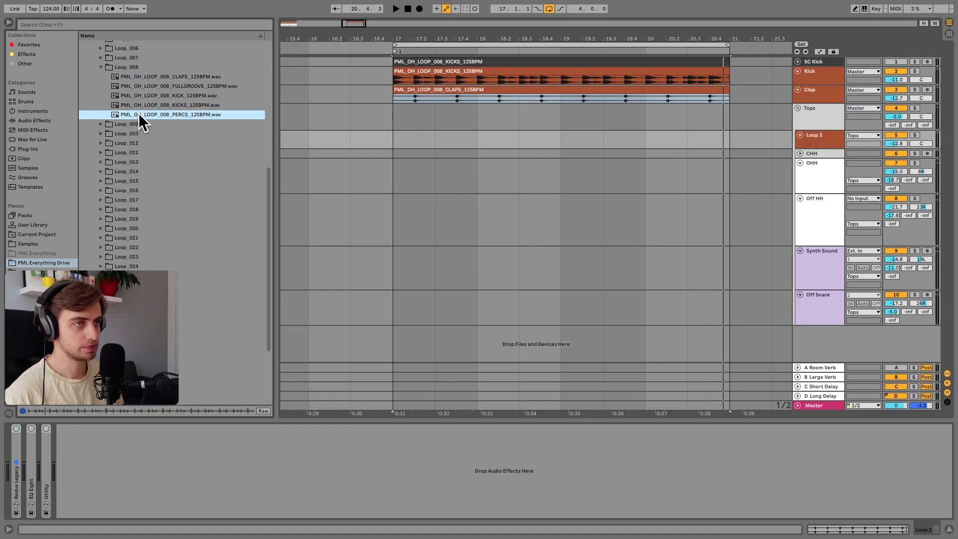
left_click_drag(139, 114, 394, 136)
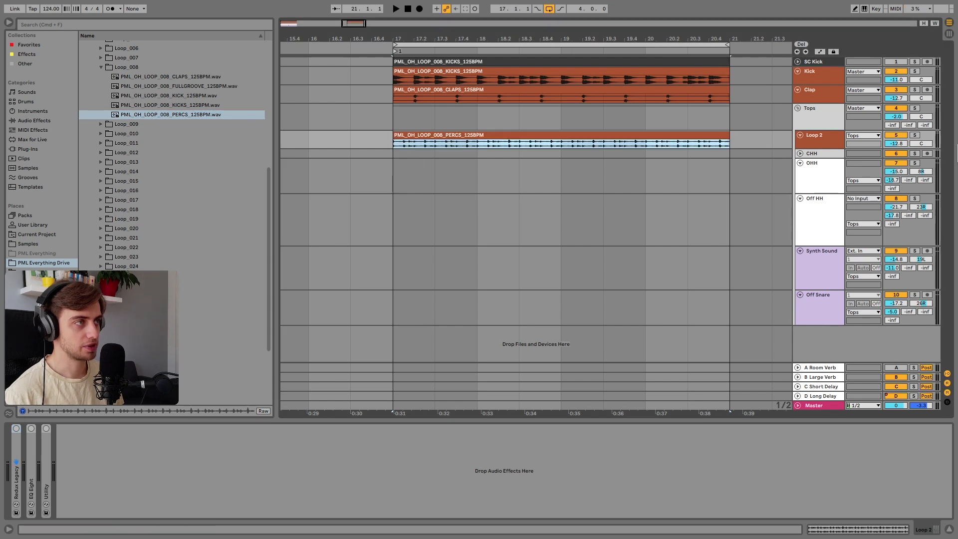
key("space")
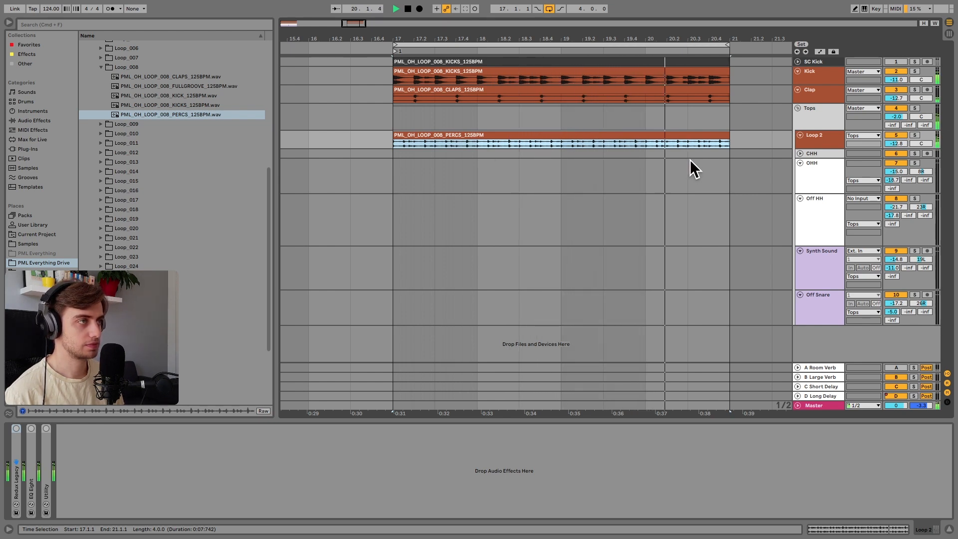
key("space")
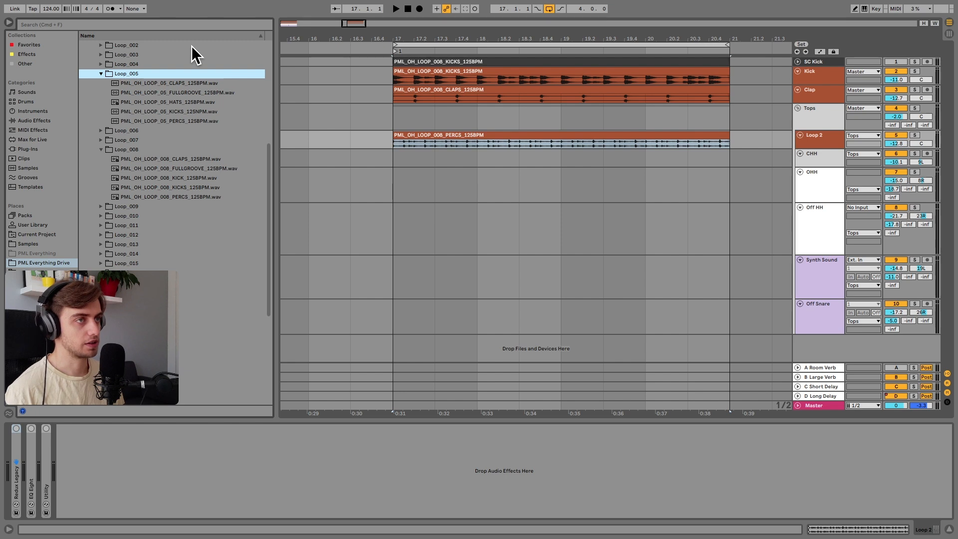
- Place PML_OH_LOOP_05_HATS_125BPM.wav from the Loop_005 folder on the CHH track at bar 17 and play back the groove
left_click(147, 103)
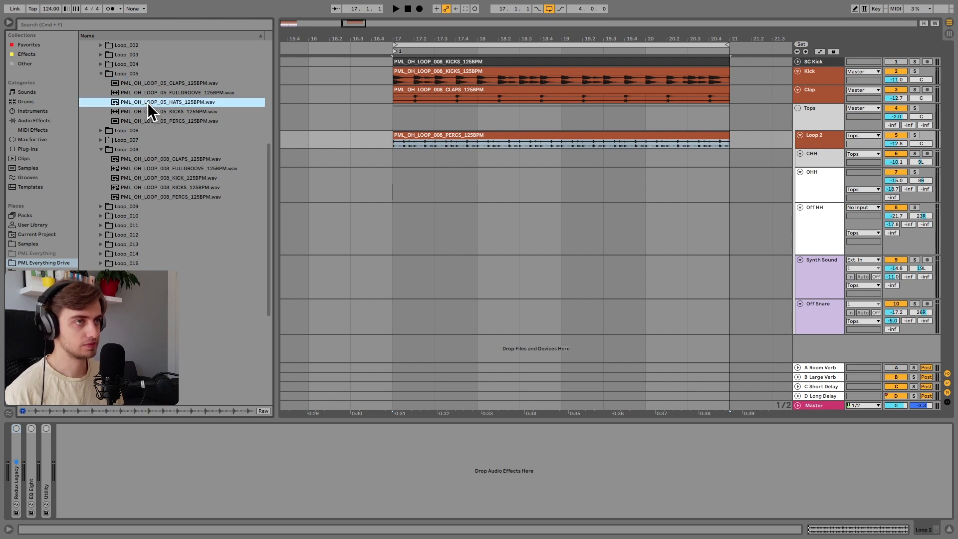
left_click_drag(140, 102, 403, 161)
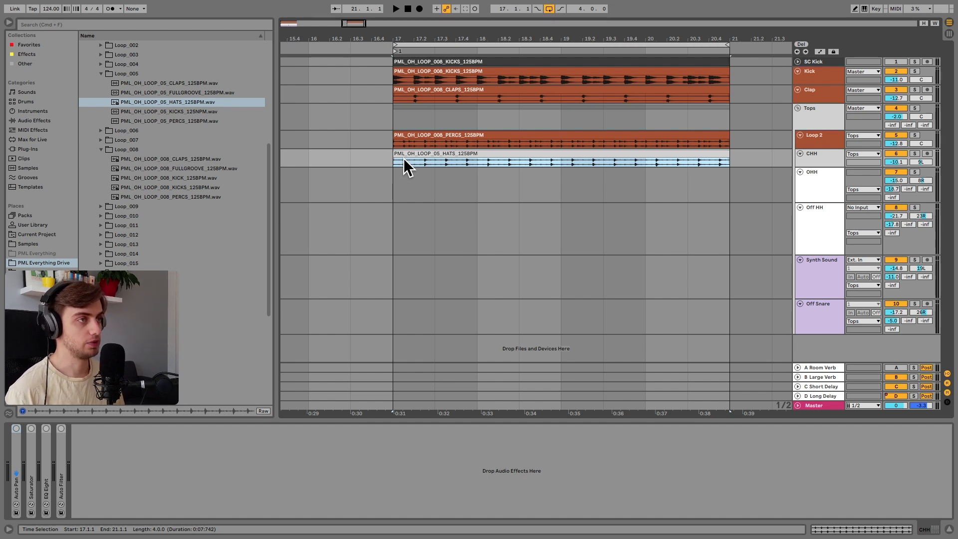
key("space")
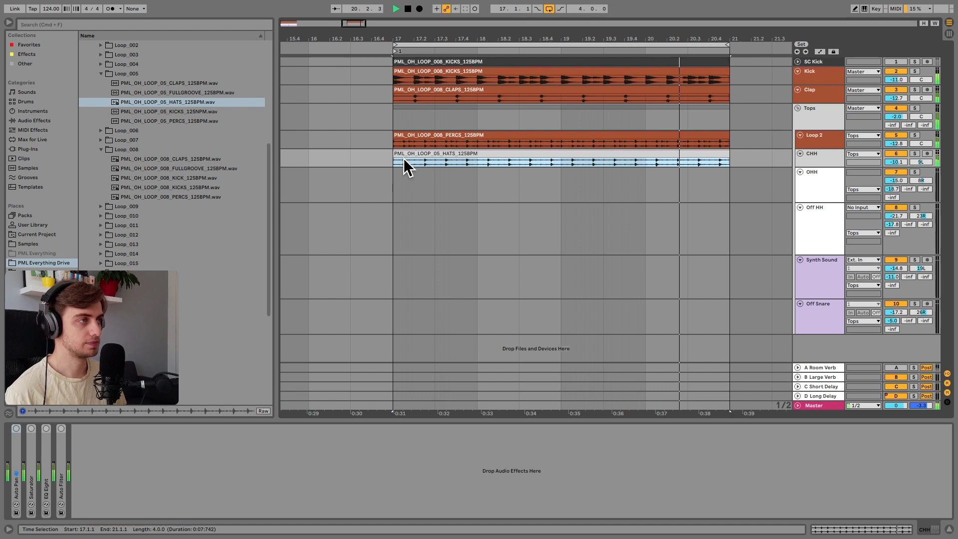
key("space")
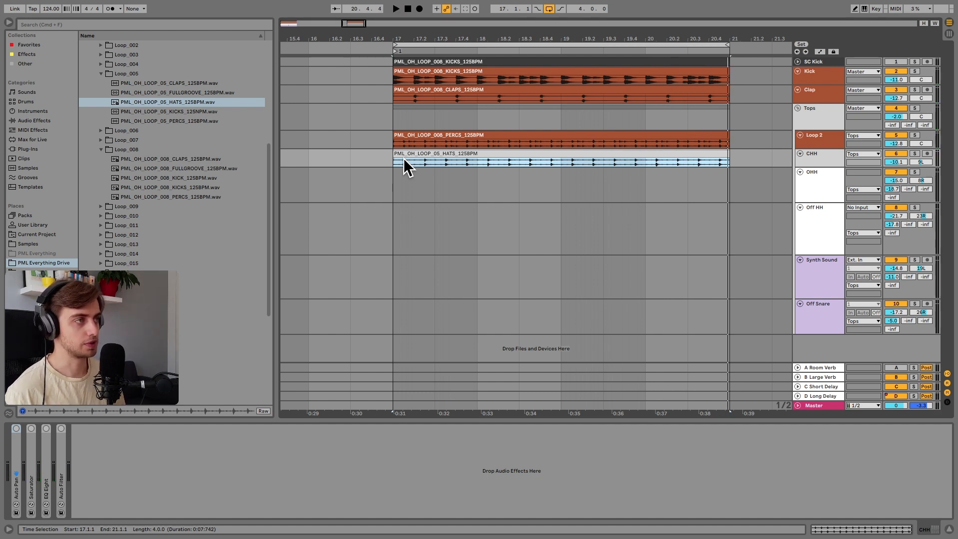
- Narrow the arrangement grid to 1/8
key("super+1")
key("super+1")
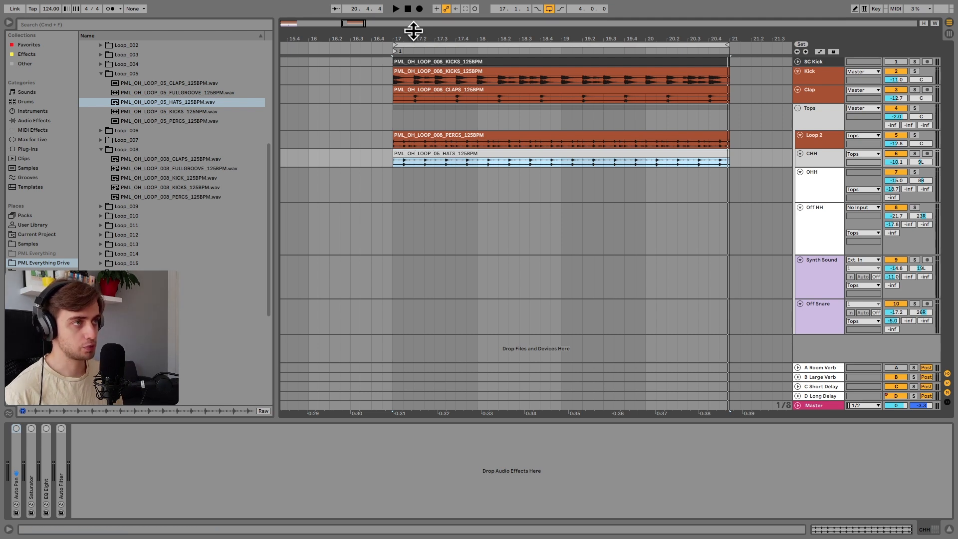
left_click_drag(405, 35, 406, 58)
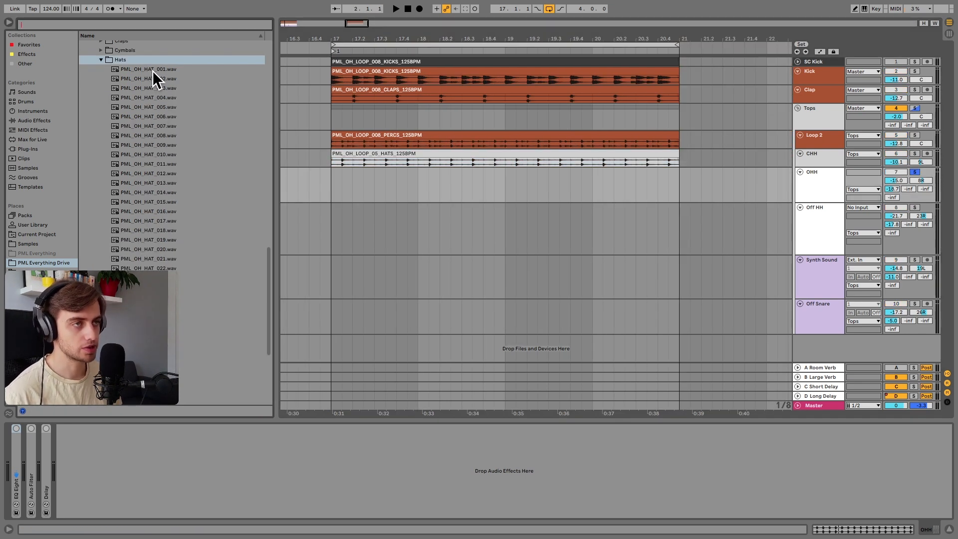
- Audition the one-shot samples in the Hats folder down to PML_OH_HAT_019.wav
key("Down")
key("Down")
key("Down")
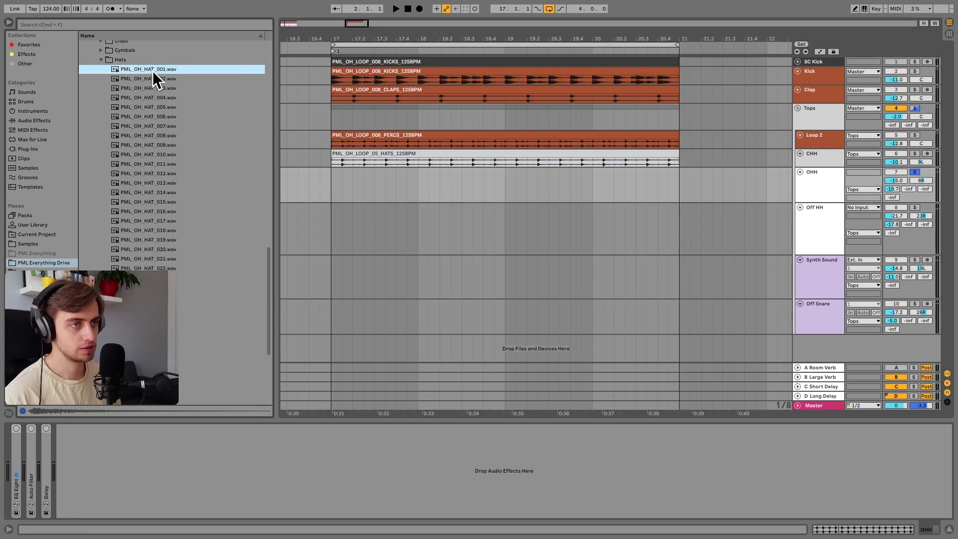
key("Down")
key("Down")
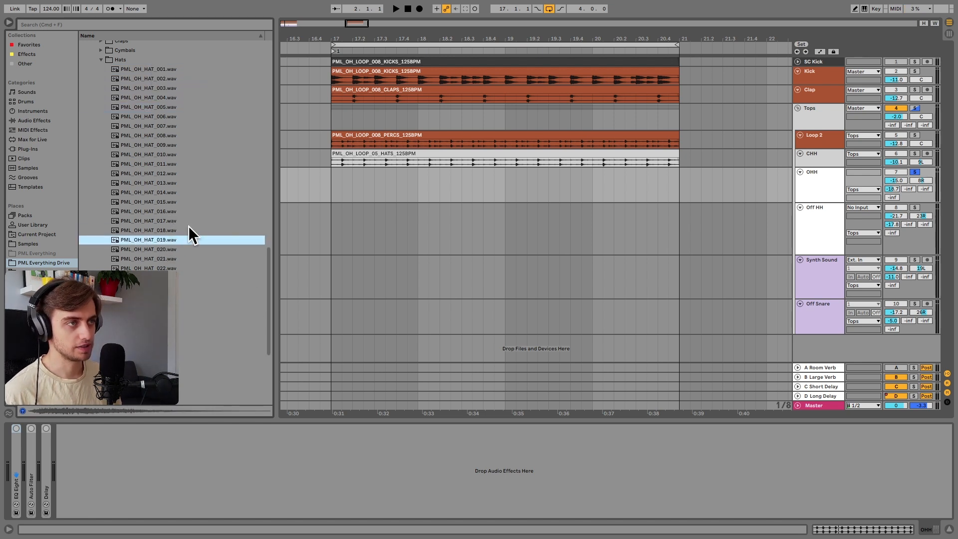
- Place PML_OH_HAT_019.wav on the OHH track at the first offbeat of bar 17 and copy it to the bar's other three offbeats
left_click_drag(343, 35, 391, 36)
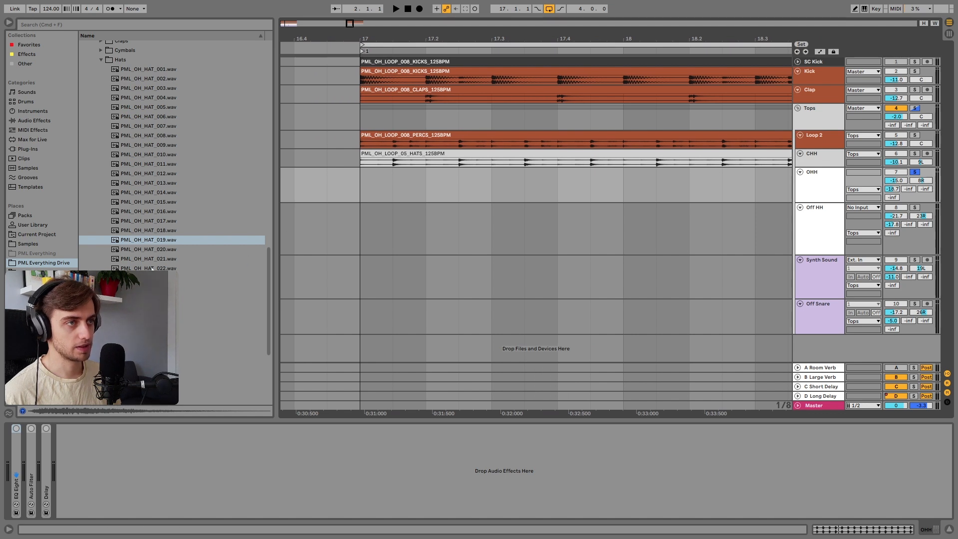
left_click_drag(141, 240, 399, 189)
left_click(461, 186)
key("ctrl+v")
left_click(524, 190)
key("ctrl+v")
left_click(590, 188)
key("ctrl+v")
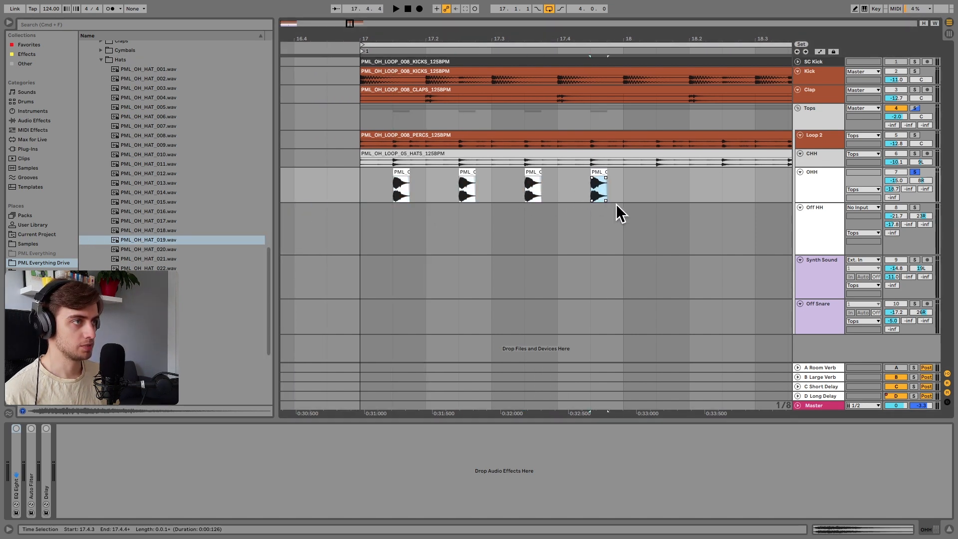
- Consolidate the four open hat hits on the OHH track into a single one-bar clip from bar 17 to 18
left_click_drag(610, 201, 363, 181)
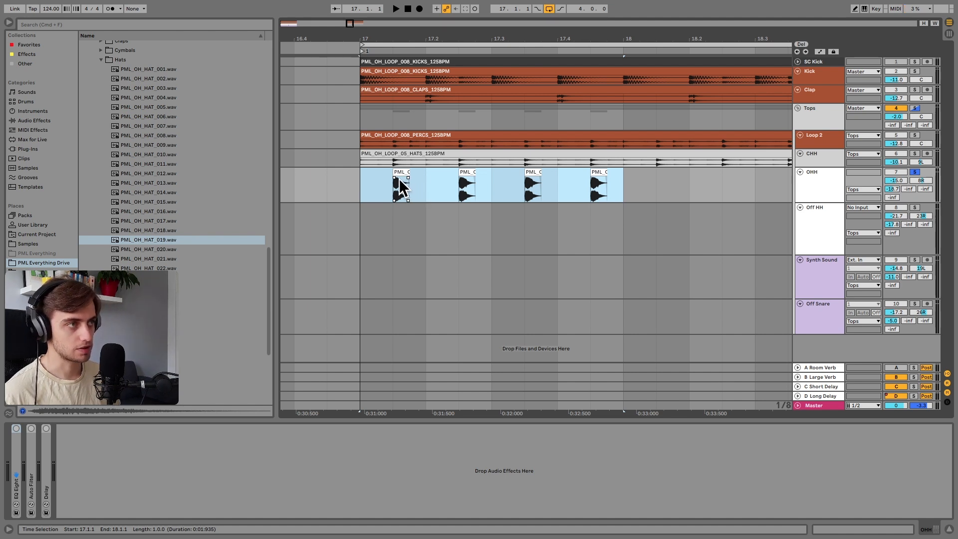
key("ctrl+j")
key("minus")
key("minus")
key("minus")
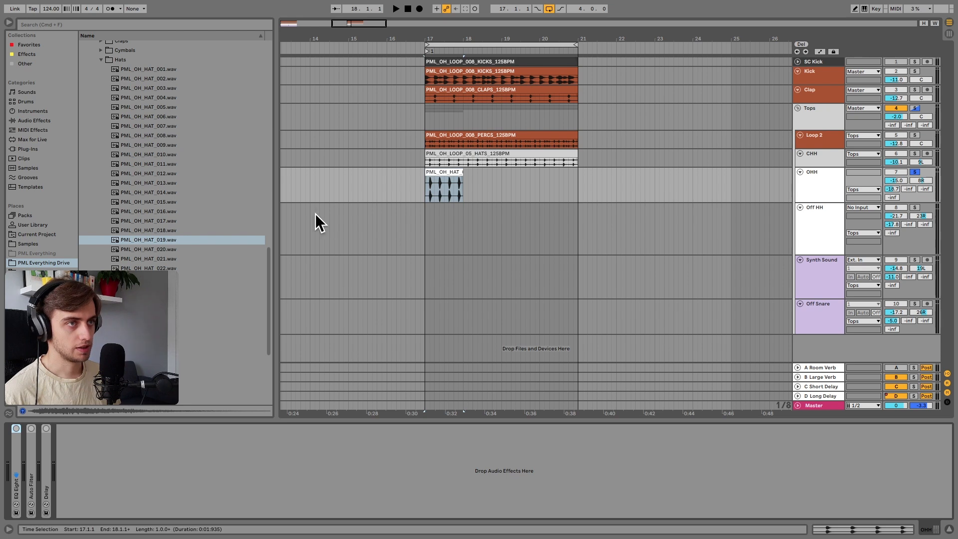
- Turn on looping for the consolidated open hat clip and extend it to bar 21 for a length of four bars
double_click(443, 175)
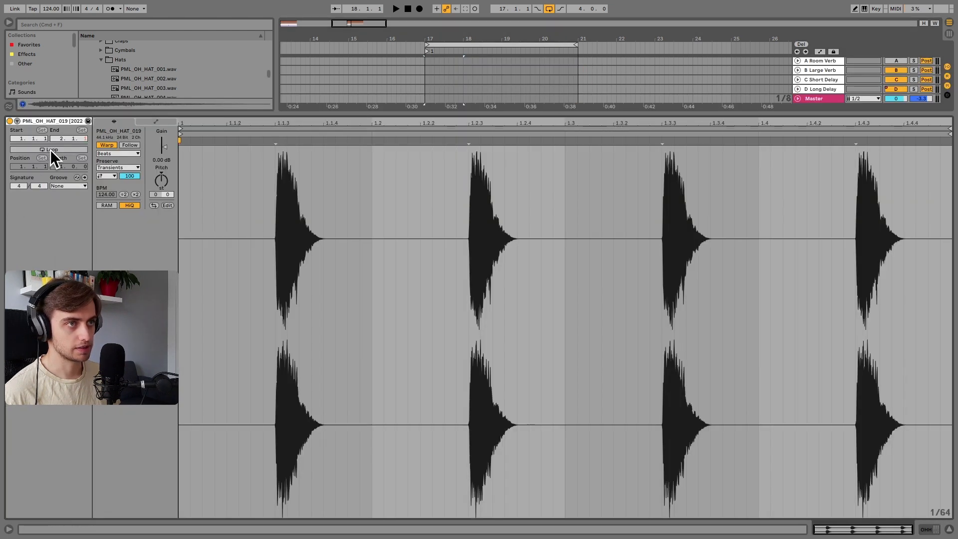
key("Tab")
key("Tab")
left_click_drag(461, 175, 573, 176)
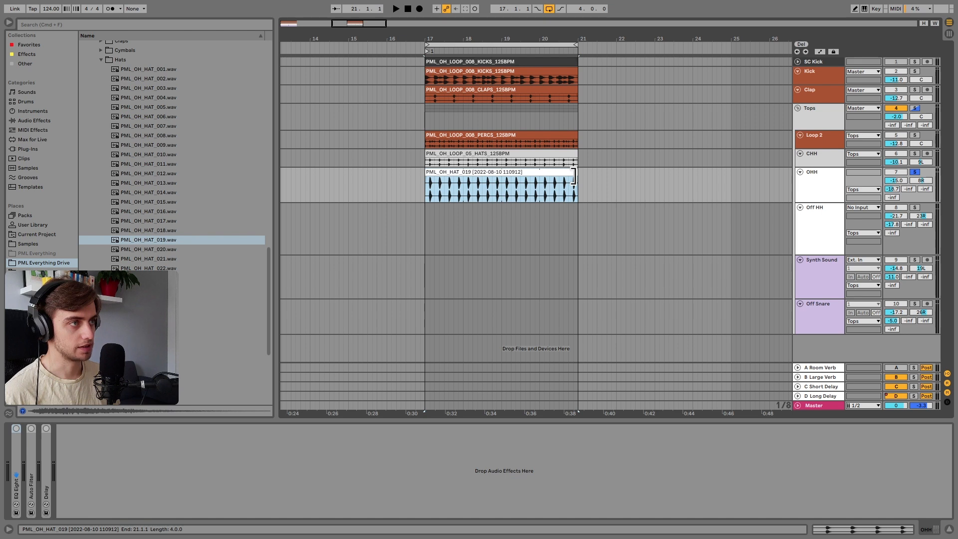
- Take the OHH track out of solo and play back the full four-bar groove from bar 17
left_click(914, 172)
key("space")
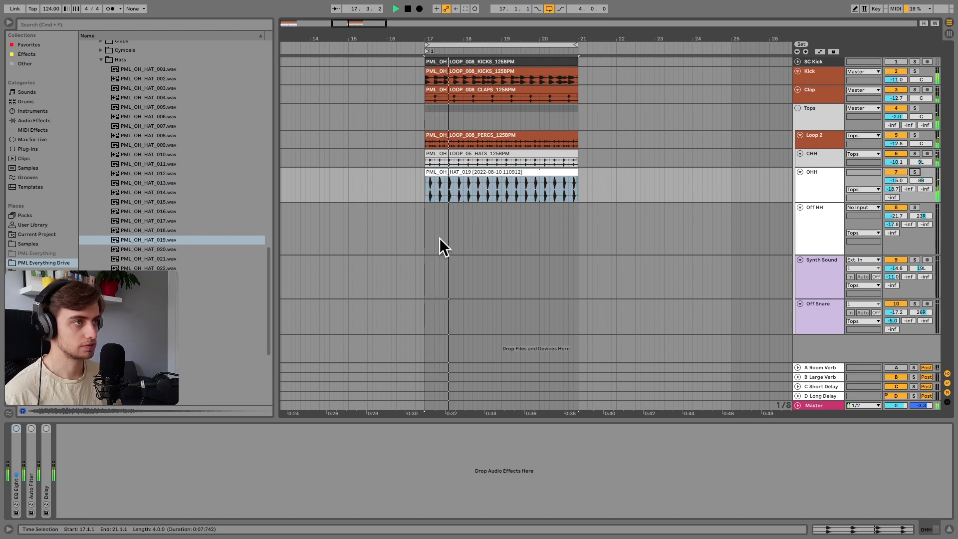
left_click_drag(498, 28, 489, 36)
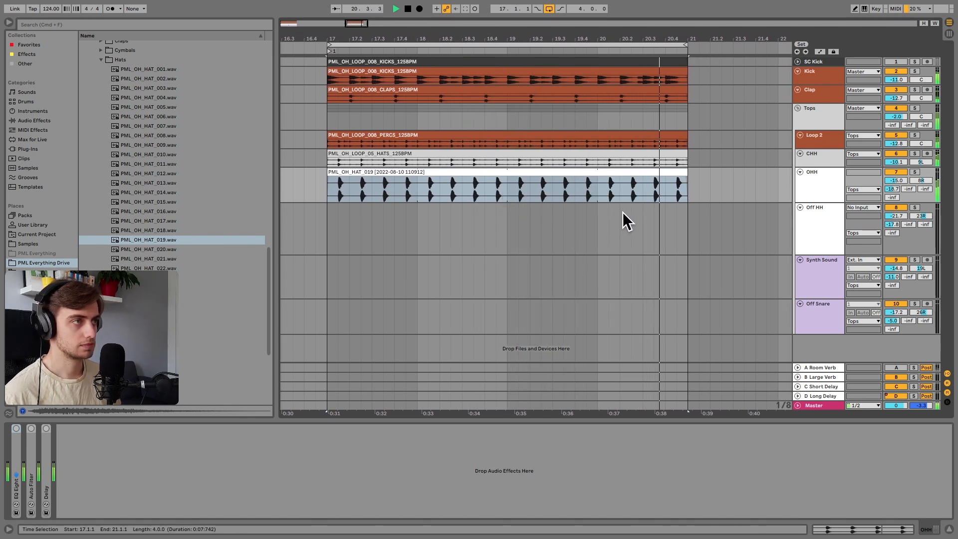
key("space")
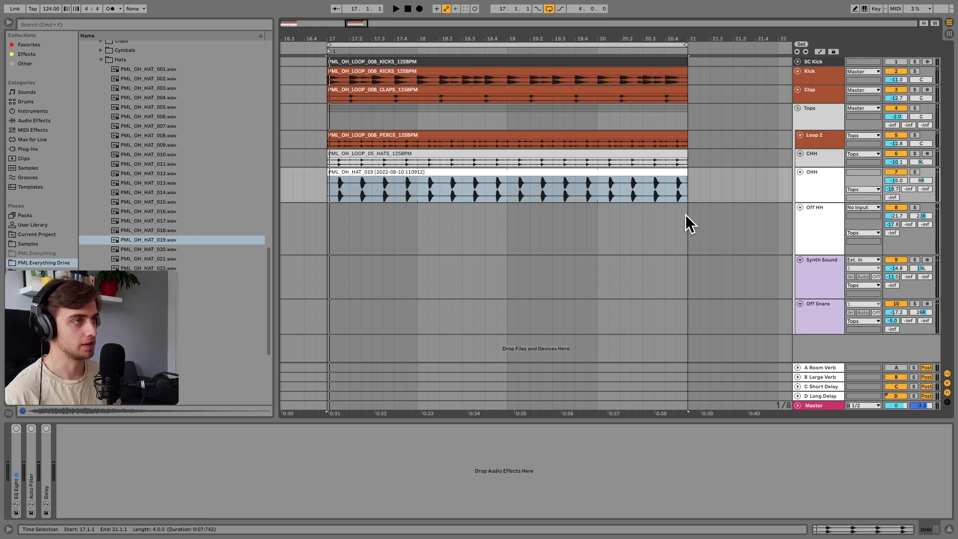
- Place PML_OH_PERC_011.wav from the Percs folder on the Off HH track at 17.4.3
left_click(165, 25)
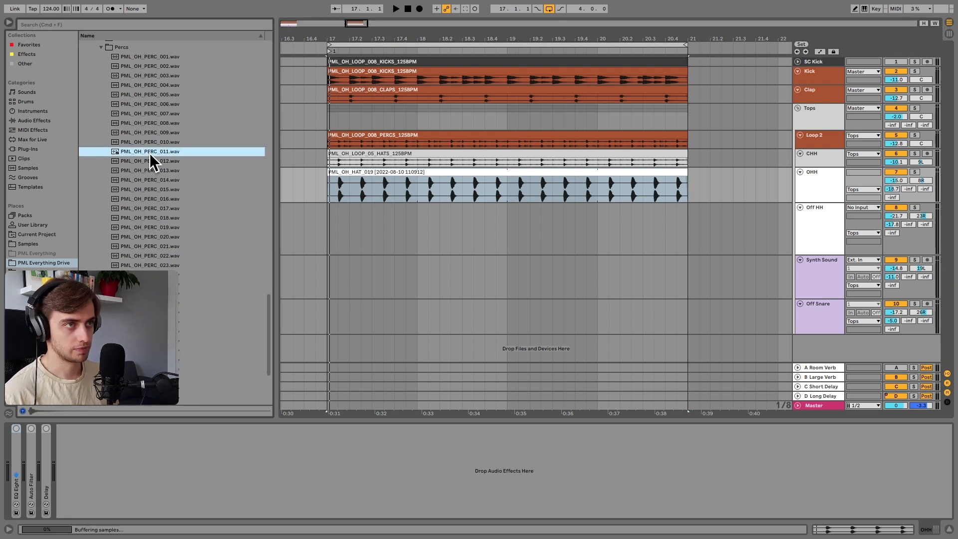
left_click_drag(149, 153, 448, 245)
key("plus")
key("plus")
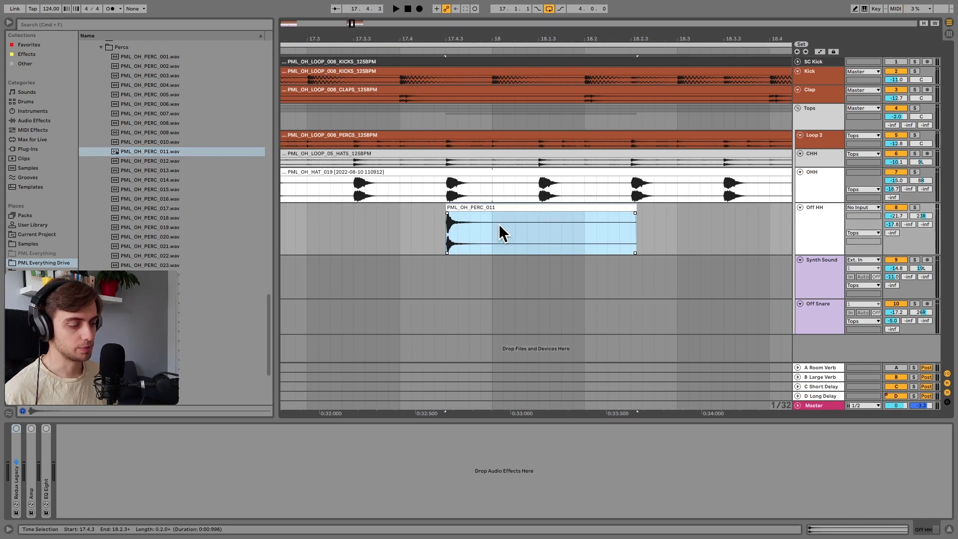
- Copy the perc hit on the Off HH track to 17.4.4 and 18.1.2, and select the two copies
left_click(478, 205)
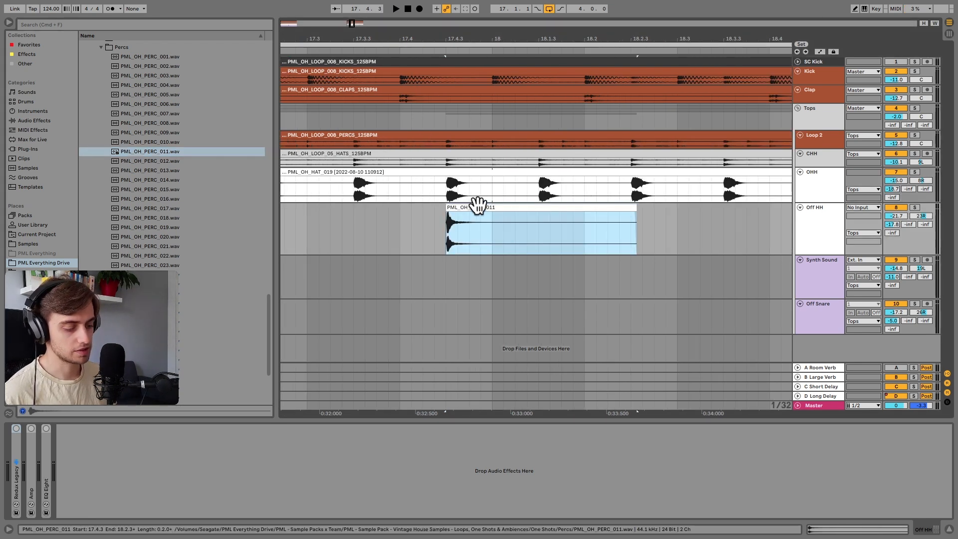
left_click_drag(485, 35, 485, 72)
left_click_drag(439, 207, 618, 219)
left_click(509, 206, "shift")
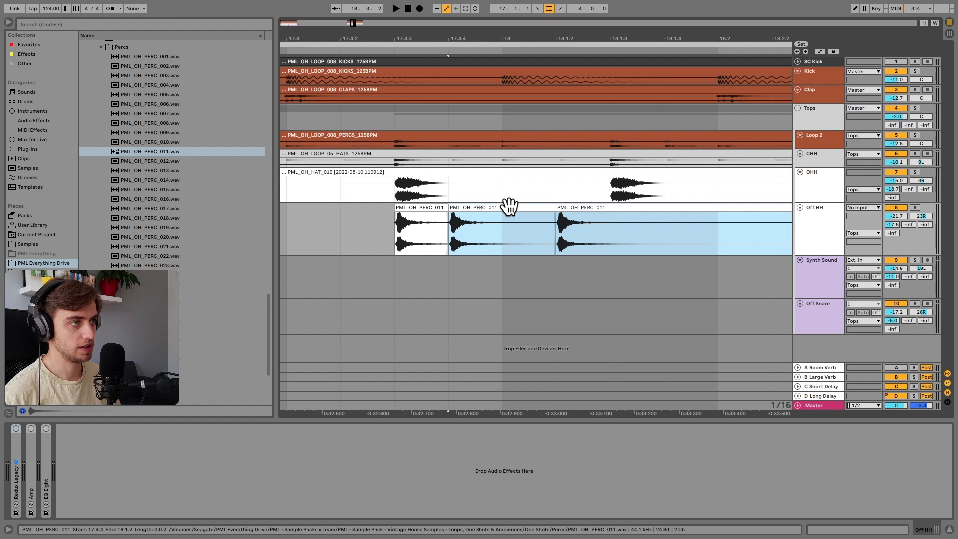
- Turn the fixed grid off and nudge the second and third perc hits slightly later than the grid
right_click(501, 232)
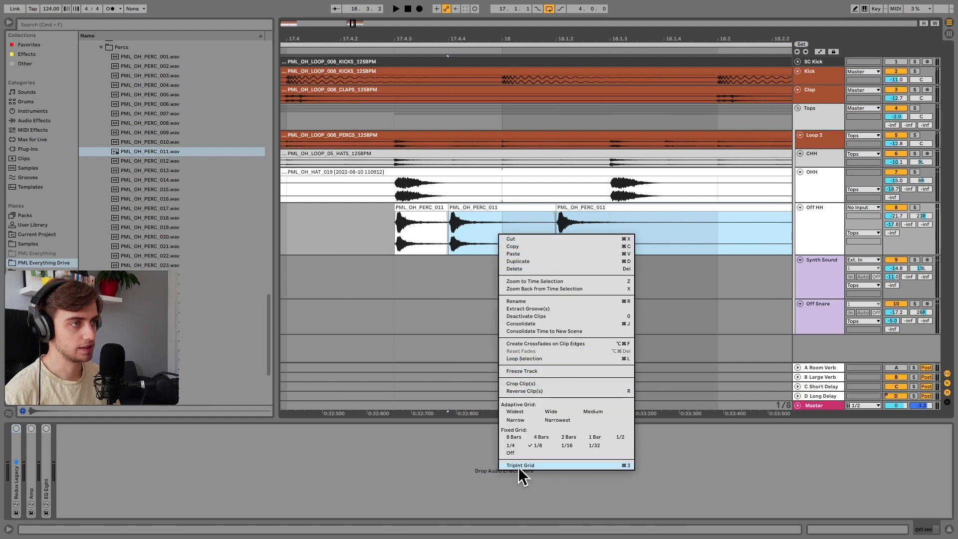
left_click(531, 454)
left_click_drag(470, 210, 480, 208)
- Play the groove, then solo the OHH and Off HH tracks and listen to the perc hits against the open hats
left_click_drag(386, 28, 429, 5)
left_click(451, 179)
key("space")
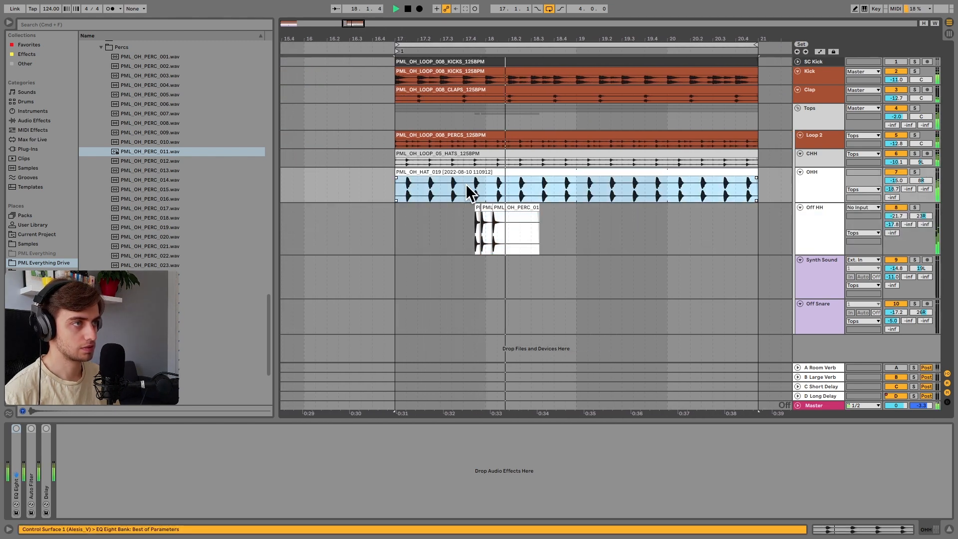
key("space")
left_click(914, 172)
left_click(914, 207, "super")
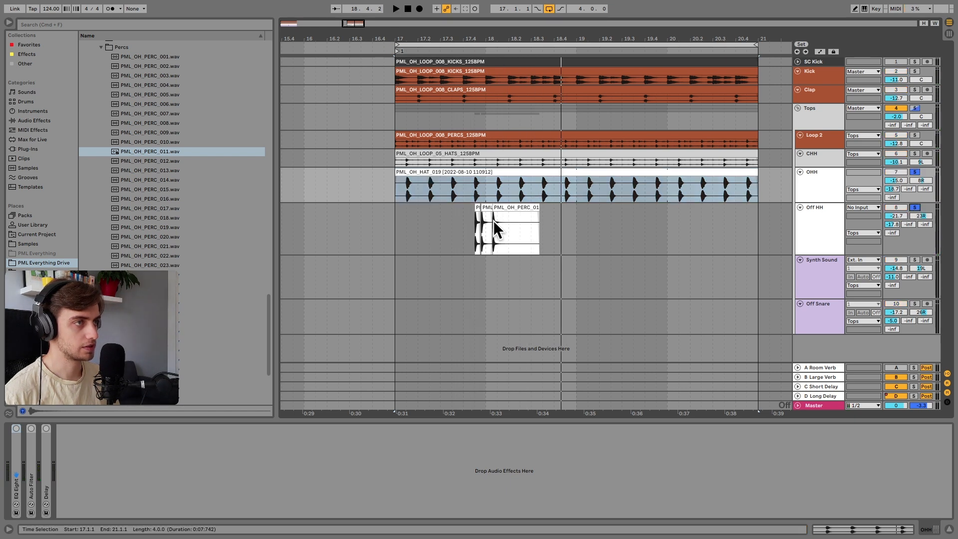
left_click(444, 194)
key("space")
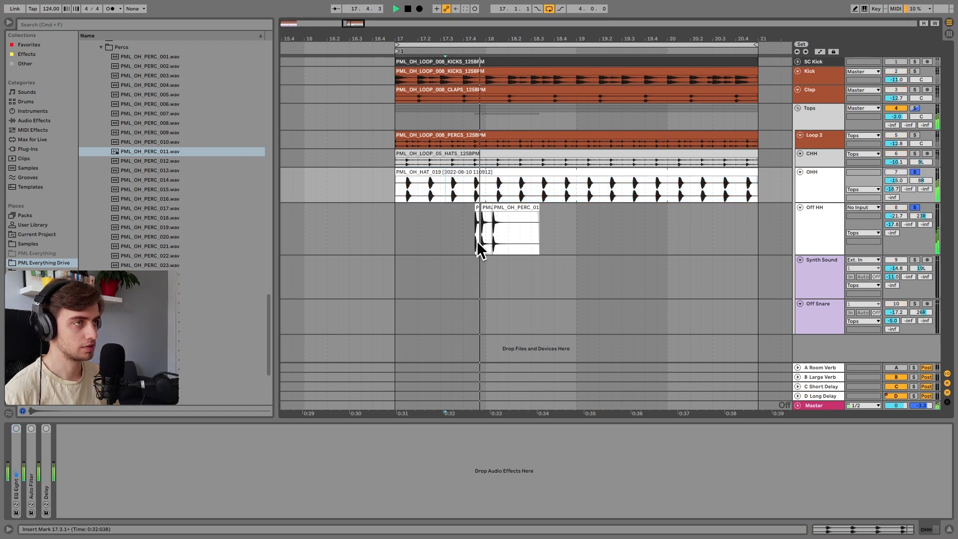
key("space")
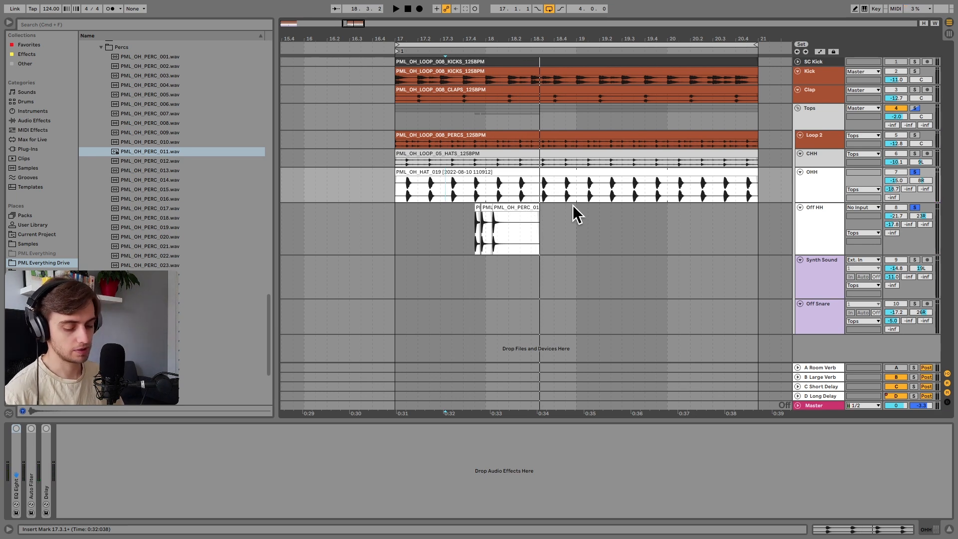
- Set the fixed grid to 1/8 and copy the three-hit perc pattern on the Off HH track two bars later to 19.4.3
right_click(561, 216)
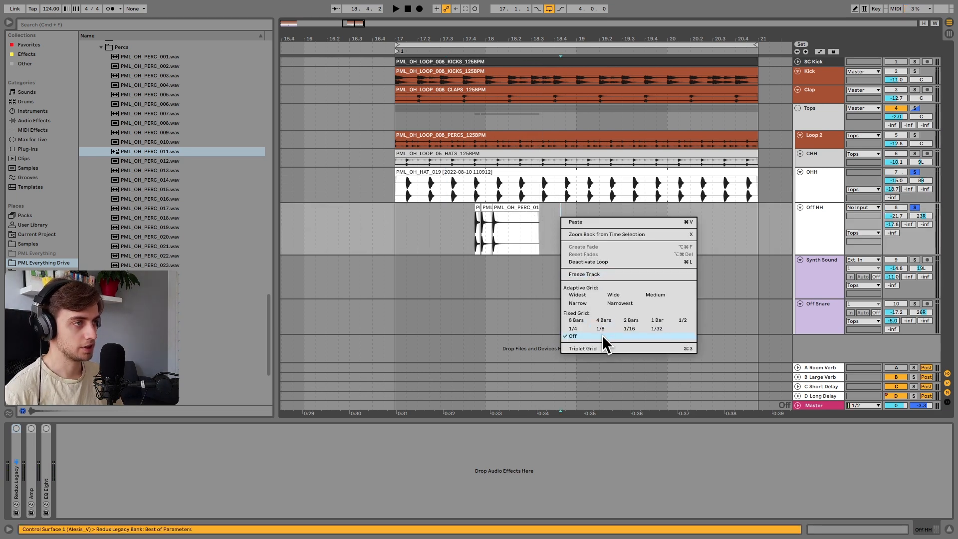
left_click(611, 328)
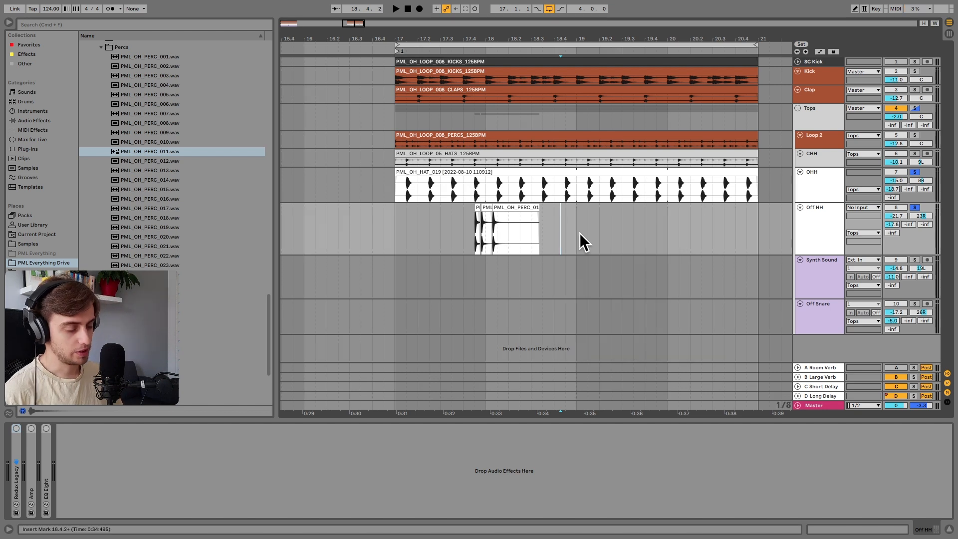
left_click(736, 225)
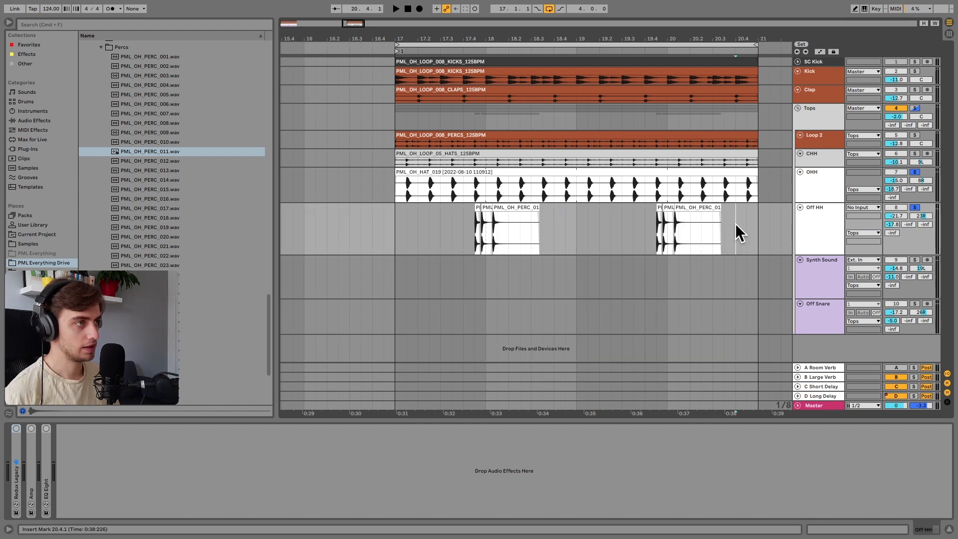
- Add a single short perc hit just after 20.4.4 and another just after 18.4.4 on the Off HH track
key("super+v")
left_click(749, 207)
key("Delete")
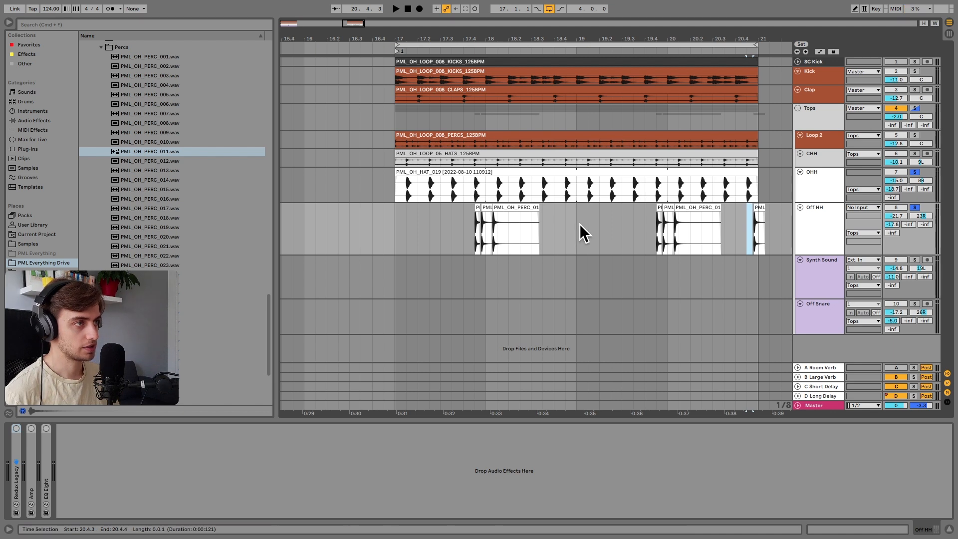
left_click(560, 217)
key("super+v")
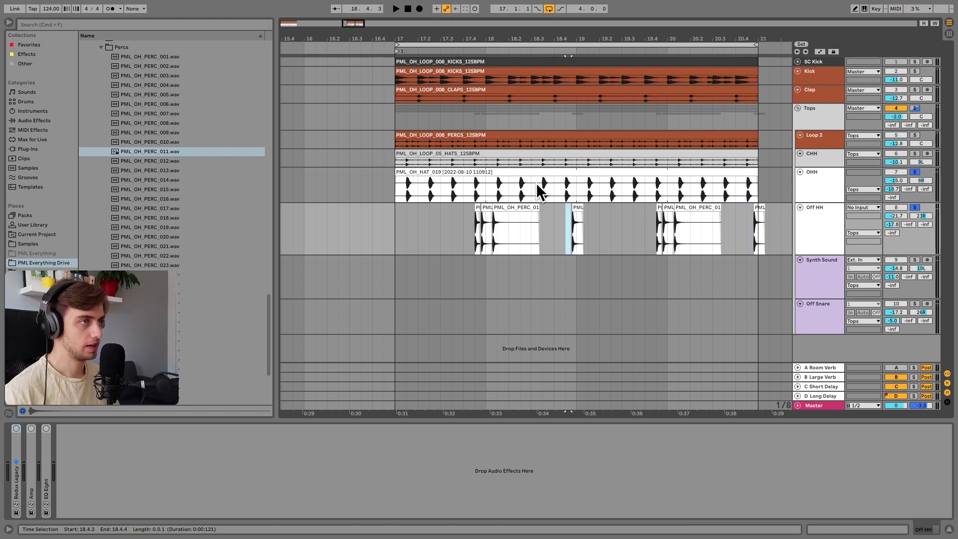
- Loop the length of the OHH clip, take the OHH and Off HH tracks out of solo, and play the groove
left_click(547, 171)
key("super+l")
key("space")
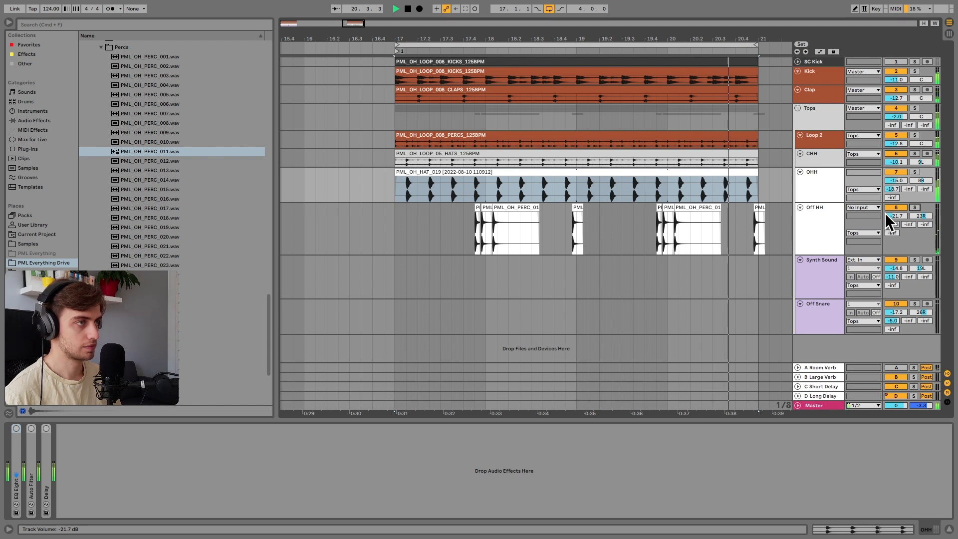
key("space")
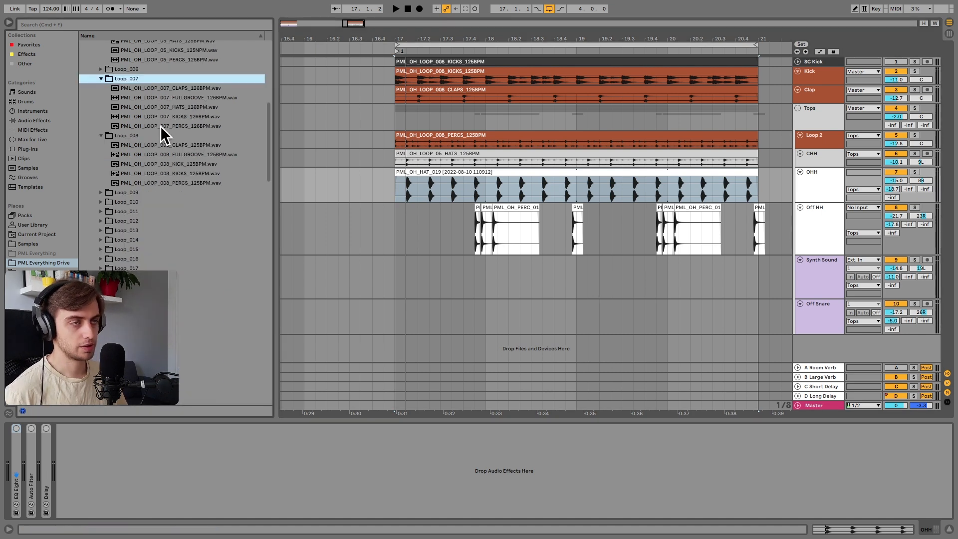
- Place PML_OH_LOOP_007_PERCS_126BPM.wav on the Synth Sound track at bar 17 and keep only the section from 17.4 to 18
left_click(163, 127)
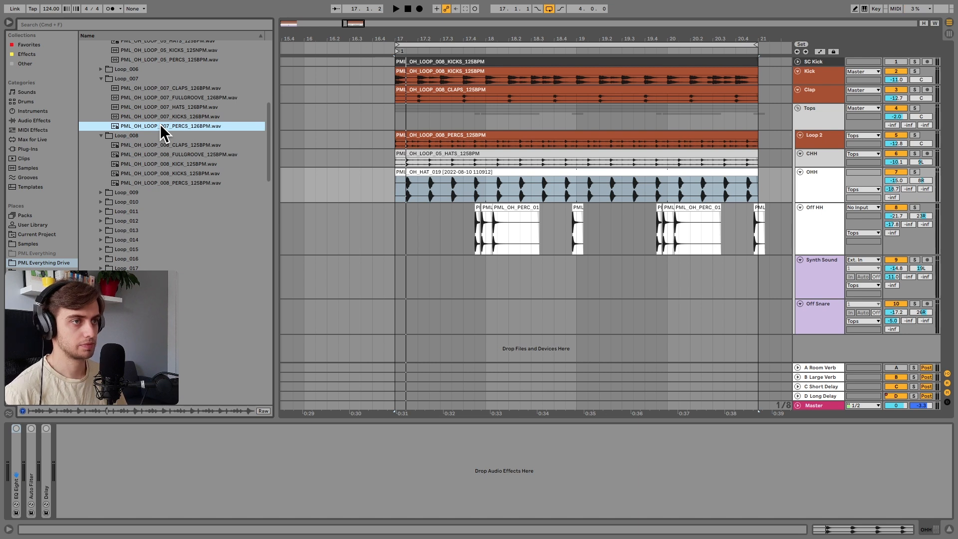
left_click_drag(161, 127, 395, 260)
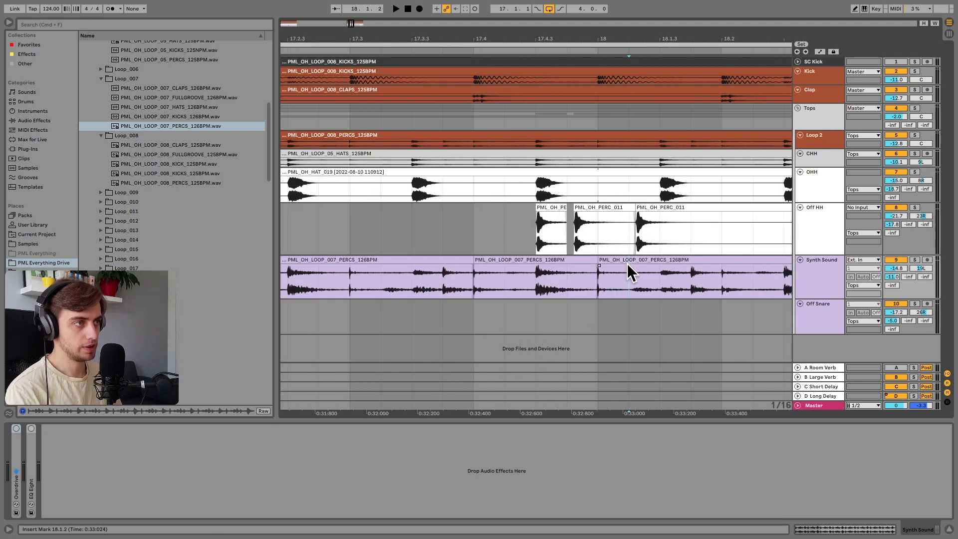
left_click(628, 260)
key("Delete")
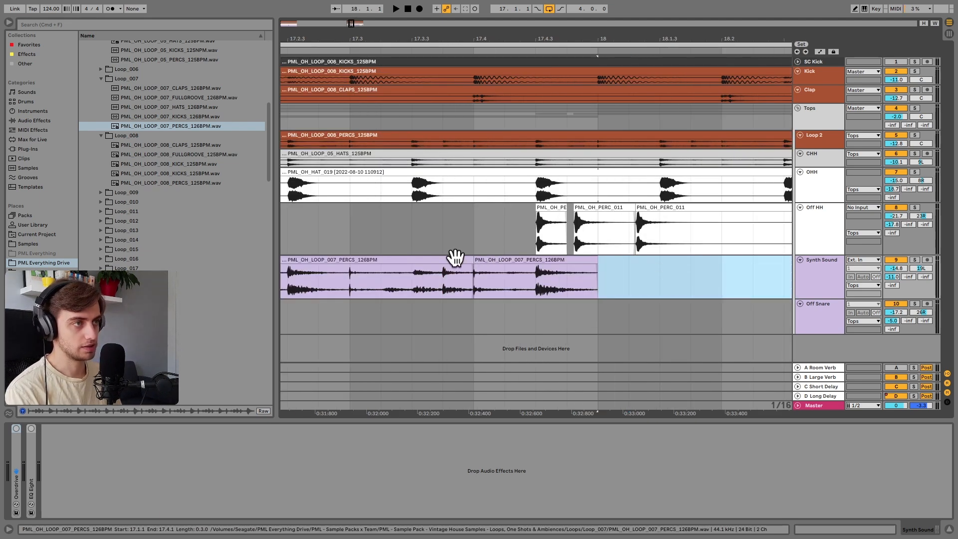
left_click(462, 260)
key("Delete")
left_click(475, 260)
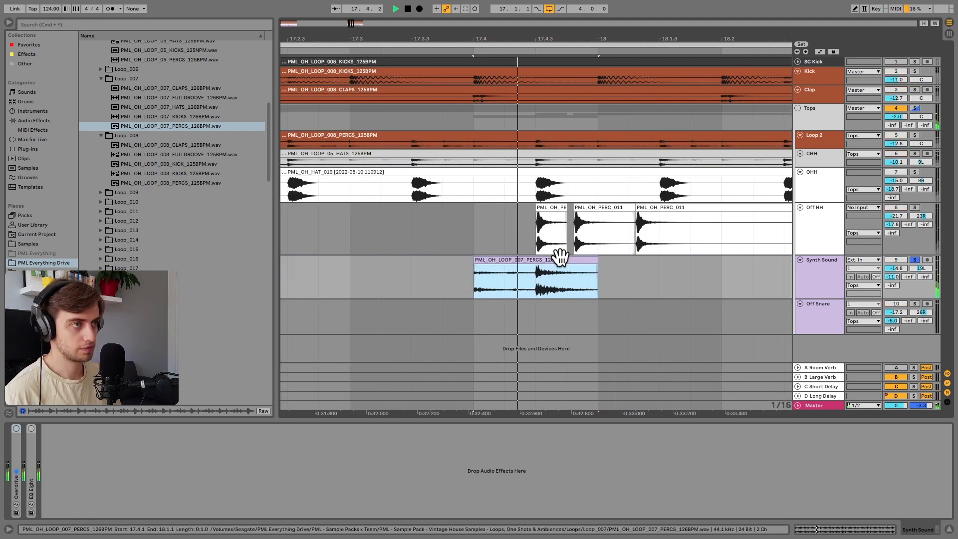
- Split the Synth Sound clip at 17.4.3 and, with the grid off, cut out the section between just after 17.4.2 and that split
left_click(534, 283)
key("ctrl+e")
mouse_move(516, 28)
left_mouse_down()
mouse_move(515, 61)
mouse_move(524, 22)
left_mouse_up()
key("z")
right_click(580, 279)
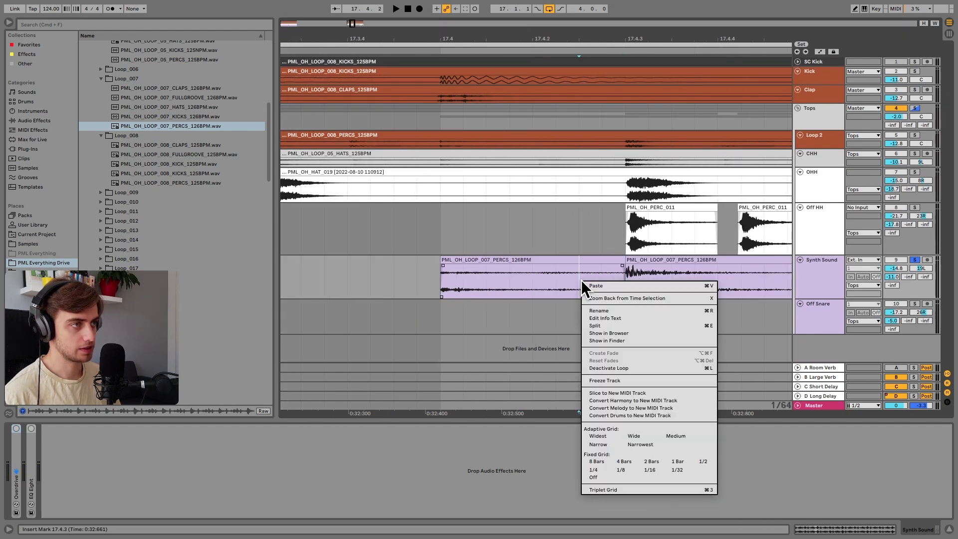
left_click(593, 478)
left_click(543, 278)
key("super+e")
left_click(563, 260)
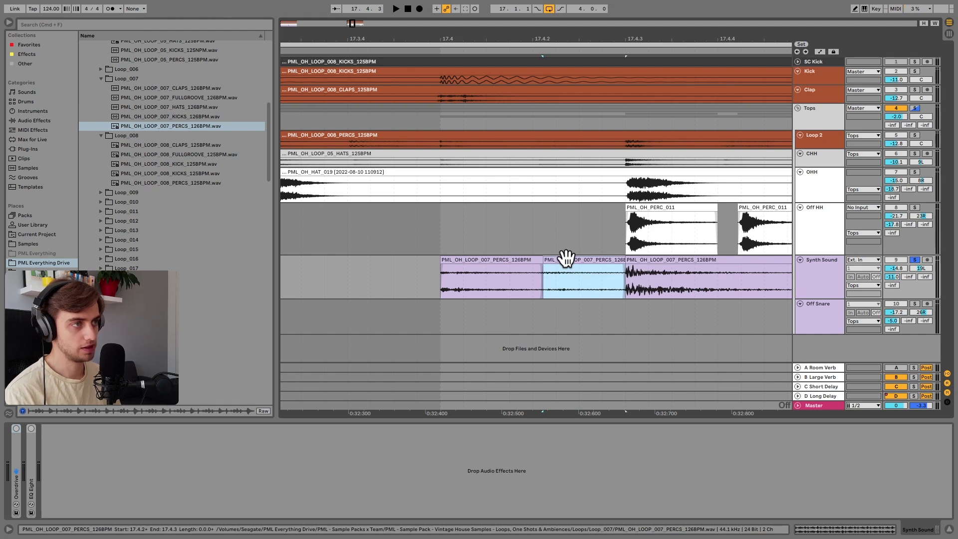
key("Delete")
- Trim the two remaining perc snippets on the Synth Sound track and add short fades at their edges
left_click(538, 265)
left_click(531, 265)
left_click(816, 53)
left_click(816, 53)
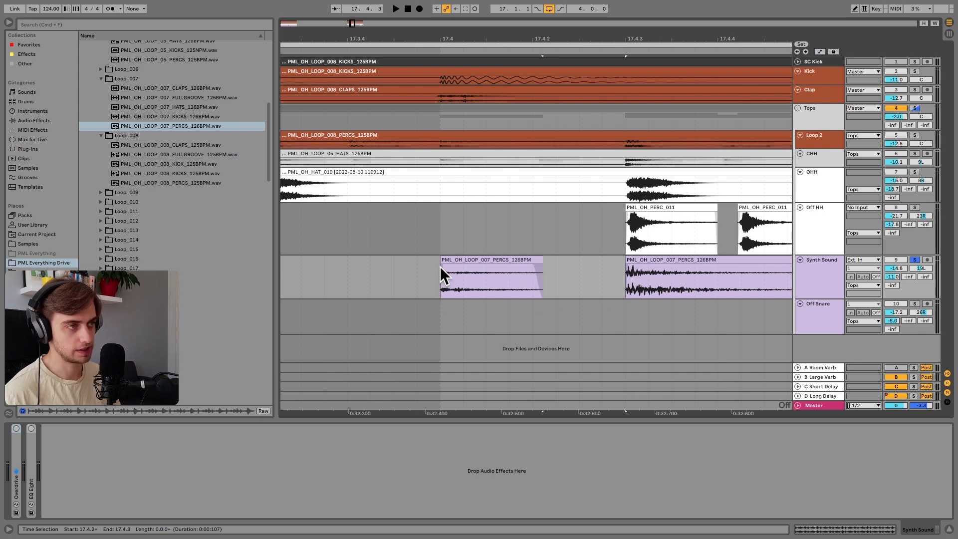
- Play the trimmed snippets in solo, then take the Synth Sound track out of solo
key("space")
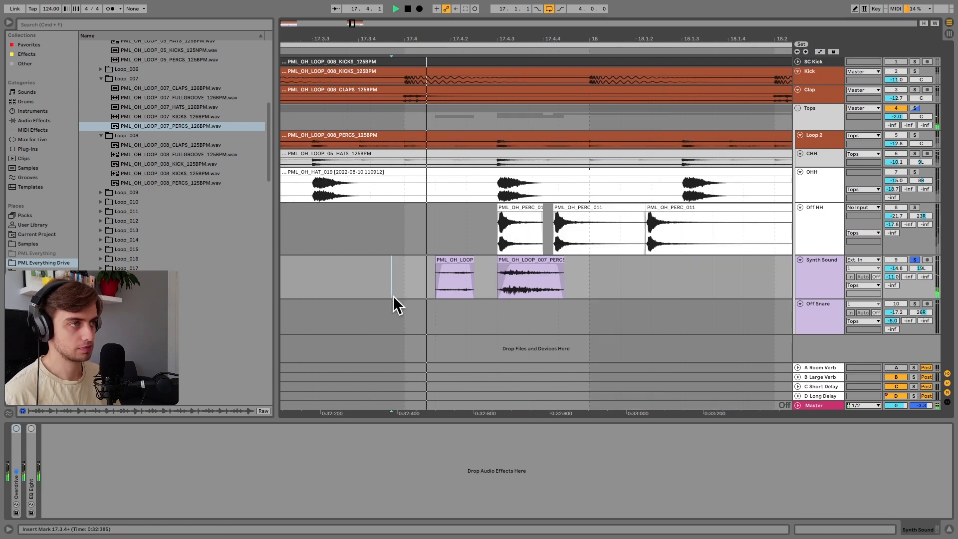
key("space")
key("space")
key("space")
left_click(914, 259)
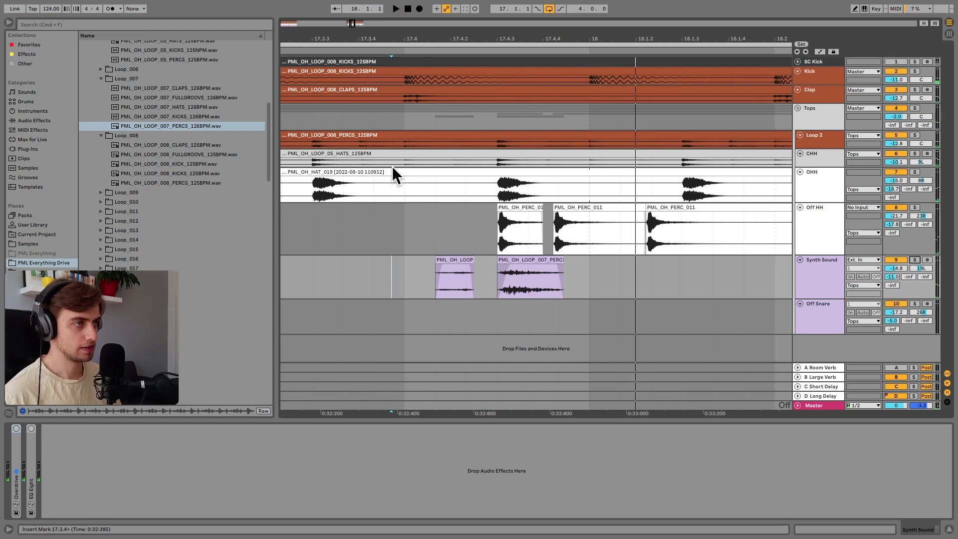
- Set the fixed grid to 1 Bar and play the full groove from bar 17
left_click_drag(363, 38, 469, 15)
right_click(438, 238)
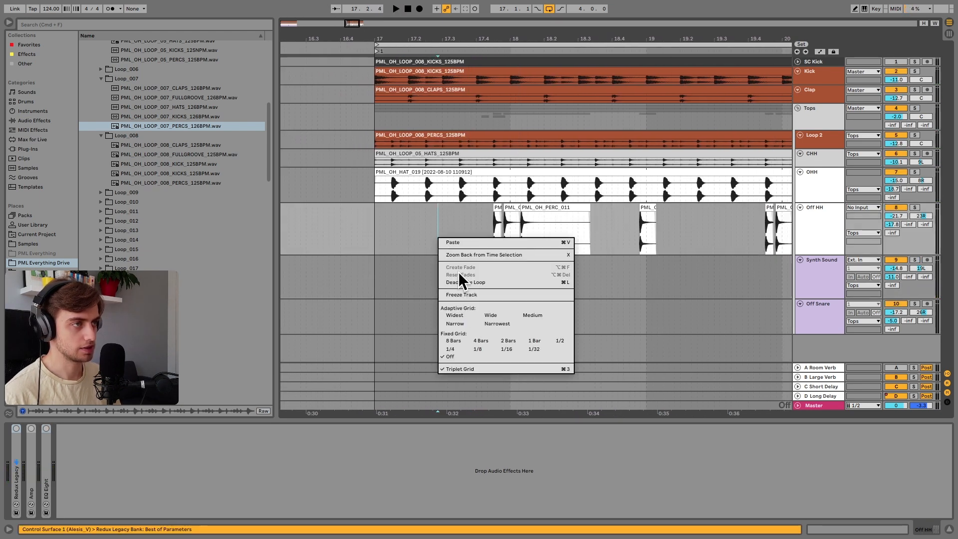
left_click(528, 340)
left_click(374, 237)
key("space")
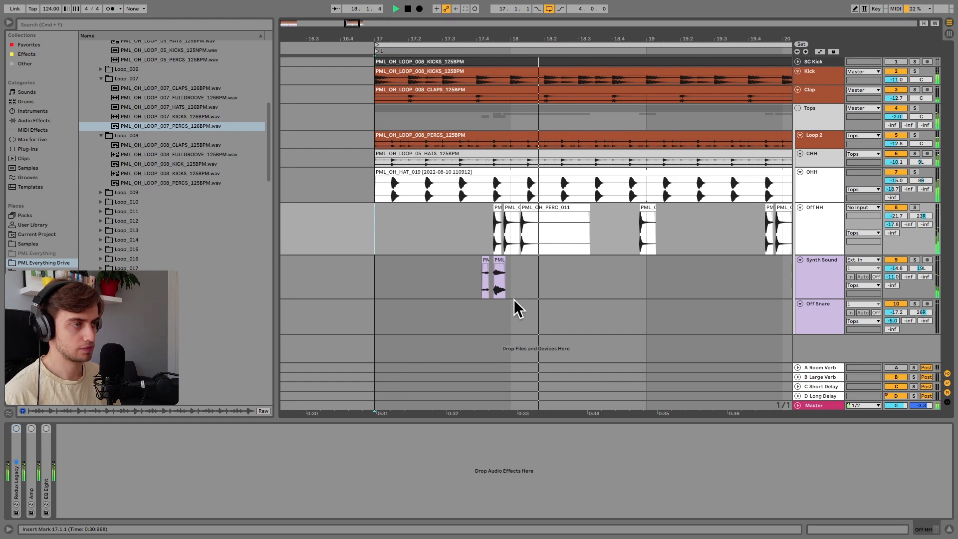
key("space")
- Consolidate bars 17 to 19 of the Synth Sound track into a single two-bar clip
left_click_drag(499, 38, 560, 67)
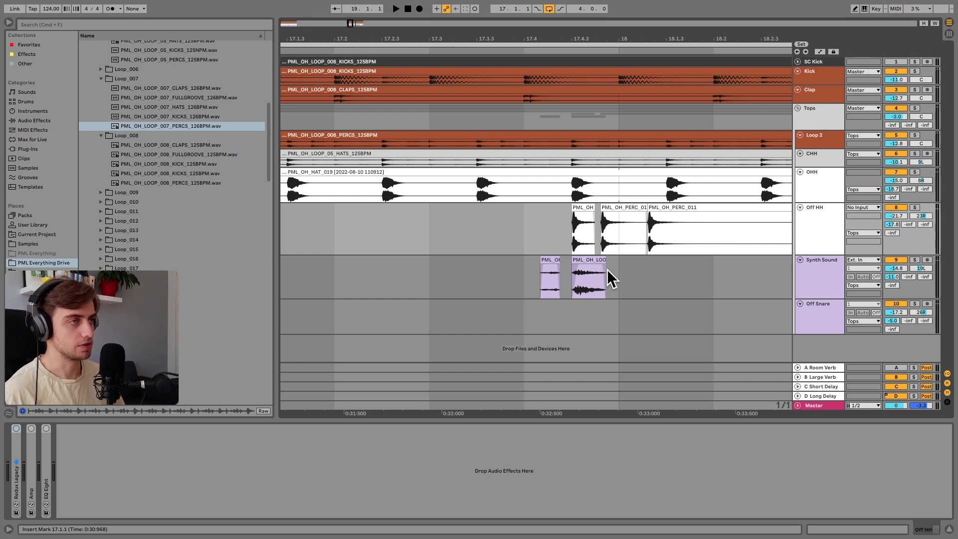
scroll(606, 268, "down", 10)
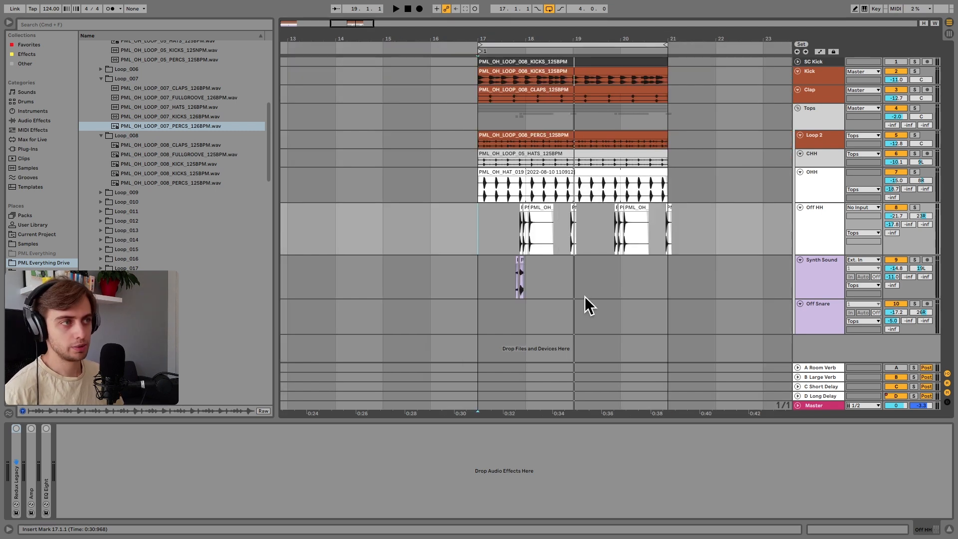
left_click_drag(574, 271, 469, 263)
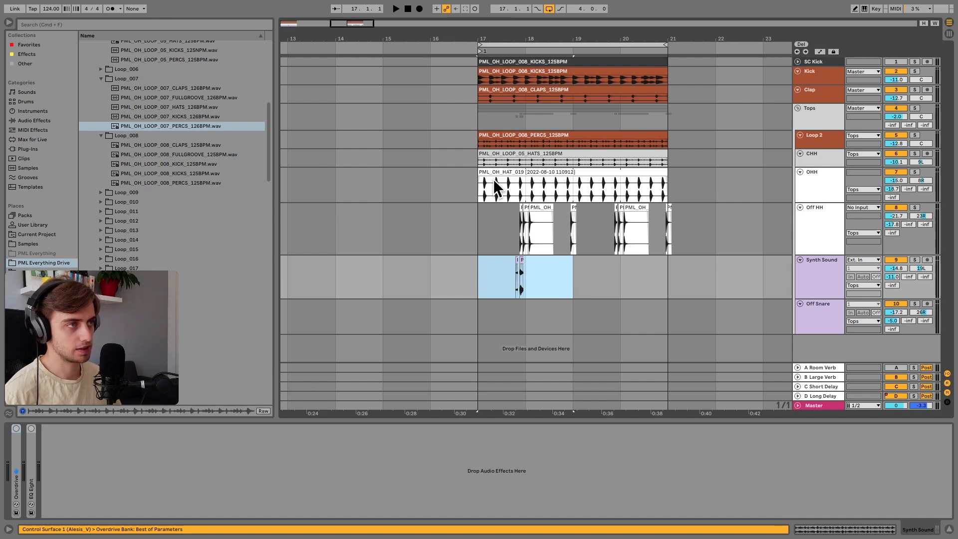
key("ctrl+j")
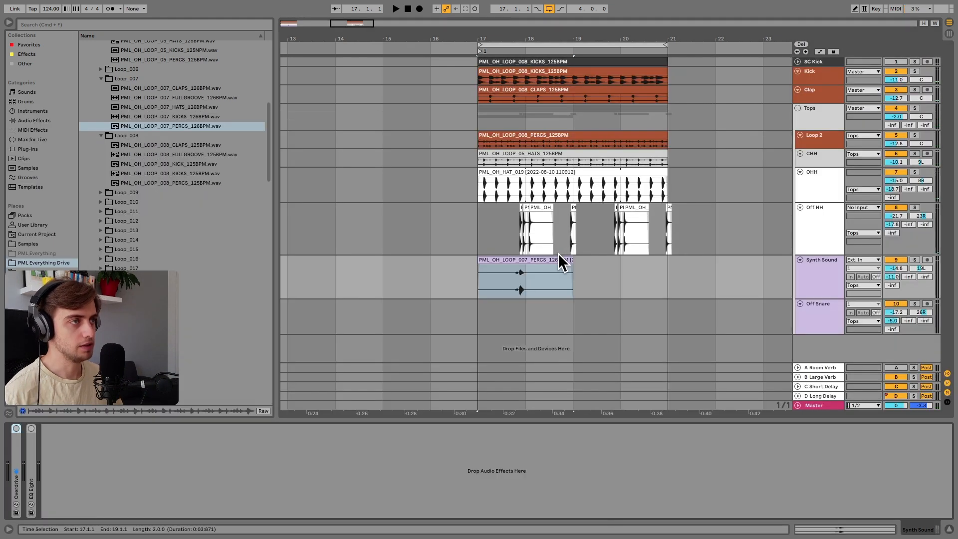
- Extend the consolidated Synth Sound clip as a loop to bar 21 and play back the groove
left_click_drag(571, 258, 652, 260)
left_click_drag(575, 38, 545, 36)
key("space")
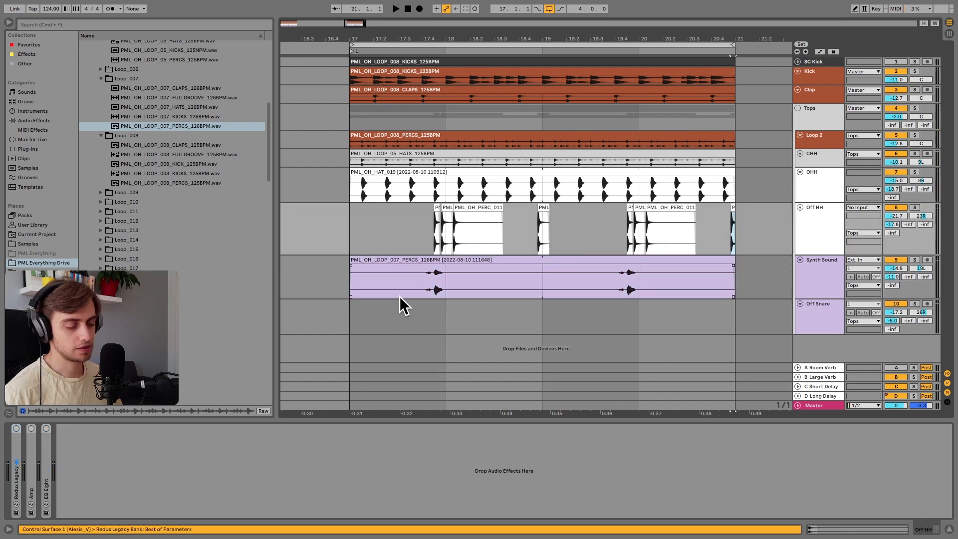
- Set the insert position to bar 17 on the Off Snare track and audition the snare one-shots from PML_OH_SNARE_001 to PML_OH_SNARE_005
left_click(360, 329)
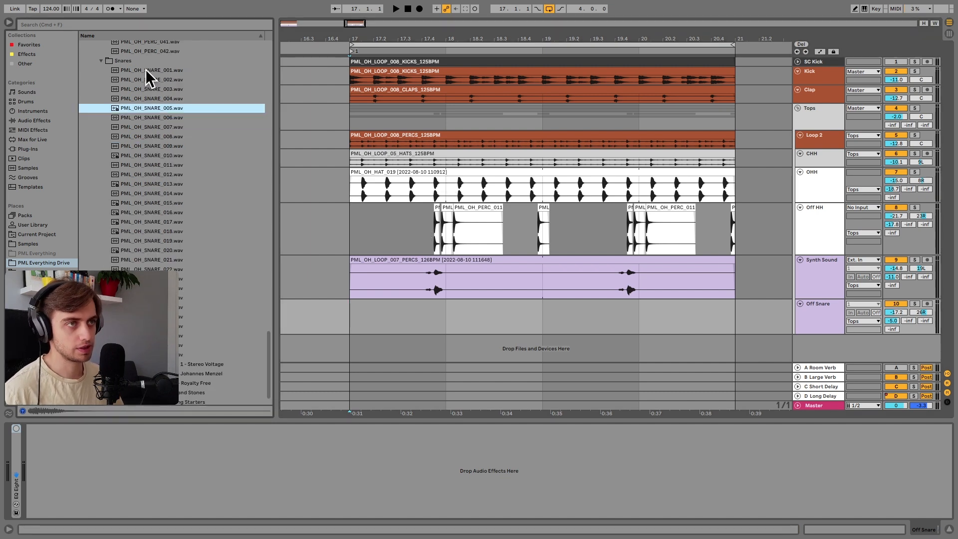
left_click(154, 71)
key("Down")
key("Down")
key("Down")
key("Down")
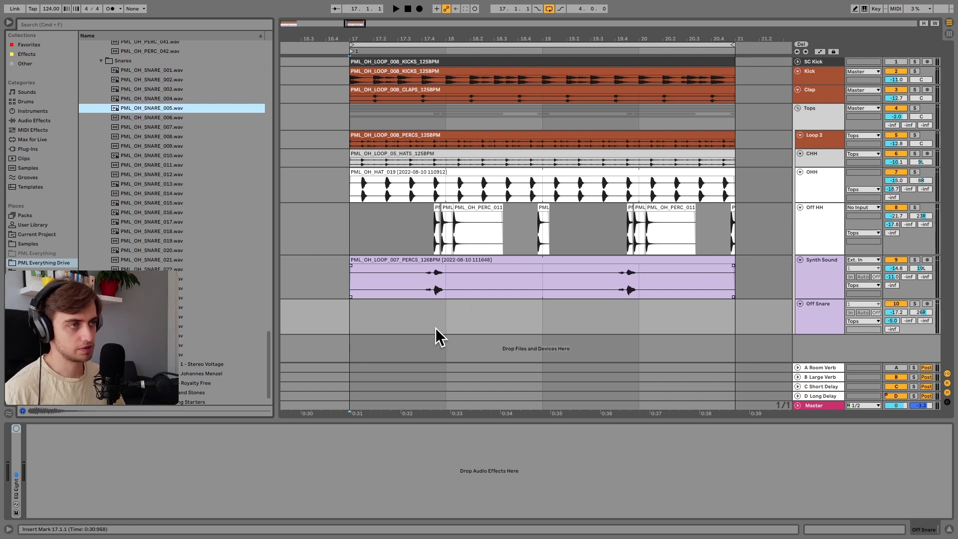
- Place PML_OH_SNARE_005 on the Off Snare track one sixteenth note before bar 18
key("plus")
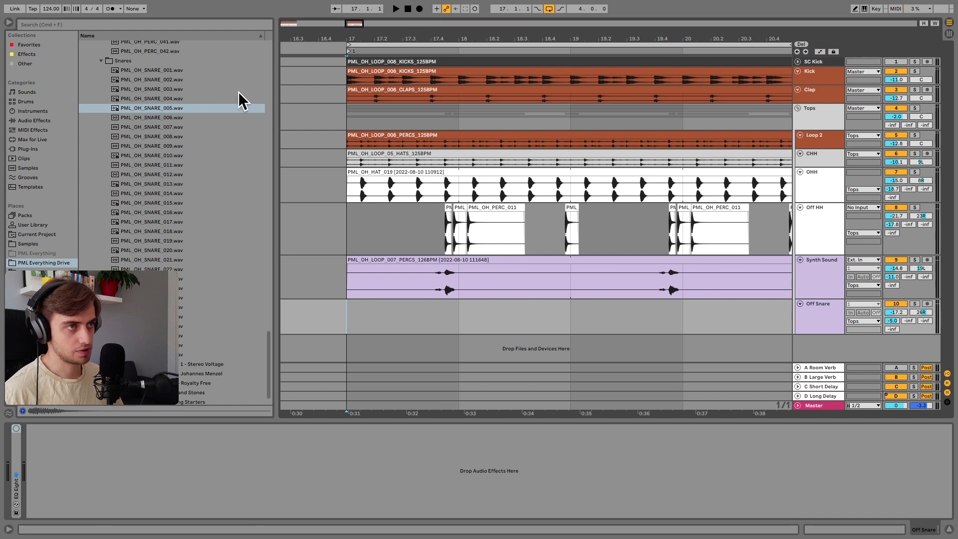
left_click_drag(193, 104, 466, 319)
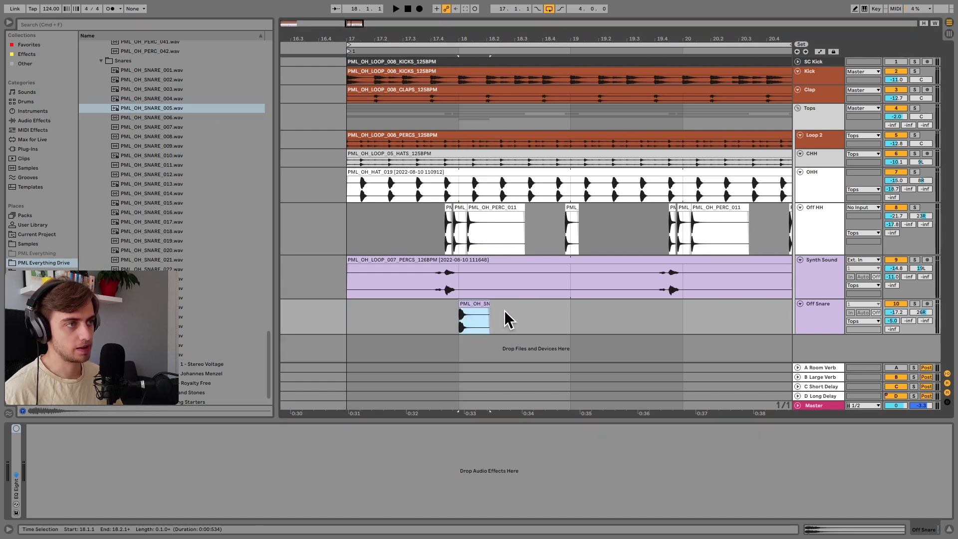
key("plus")
left_click_drag(593, 305, 546, 300)
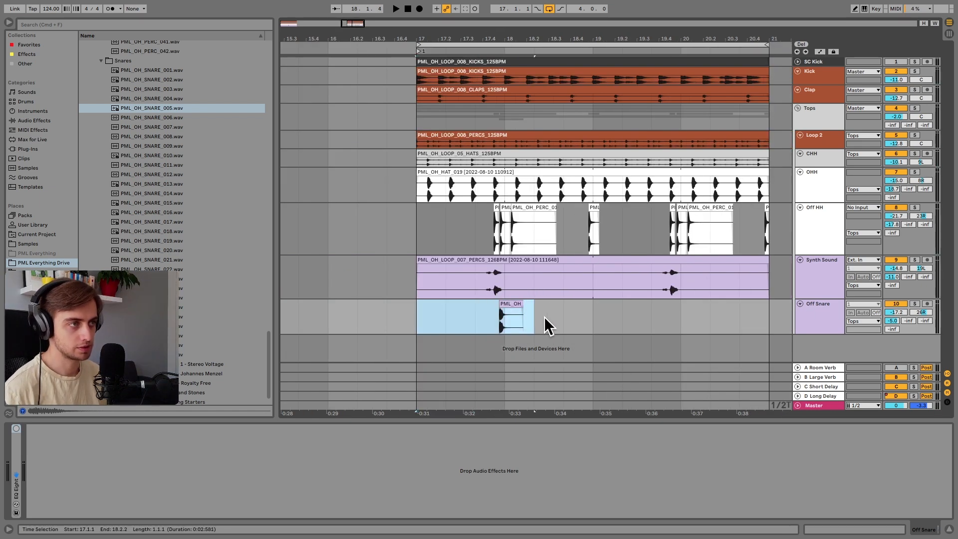
- Consolidate bars 17 to 19 of the Off Snare track into one clip and view its clip properties
left_click_drag(547, 326, 593, 324)
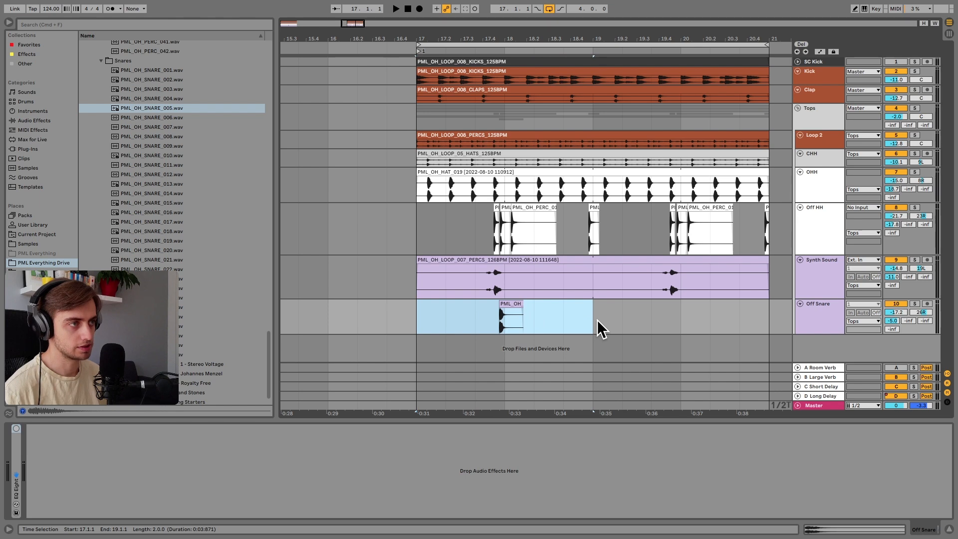
key("super+j")
double_click(472, 299)
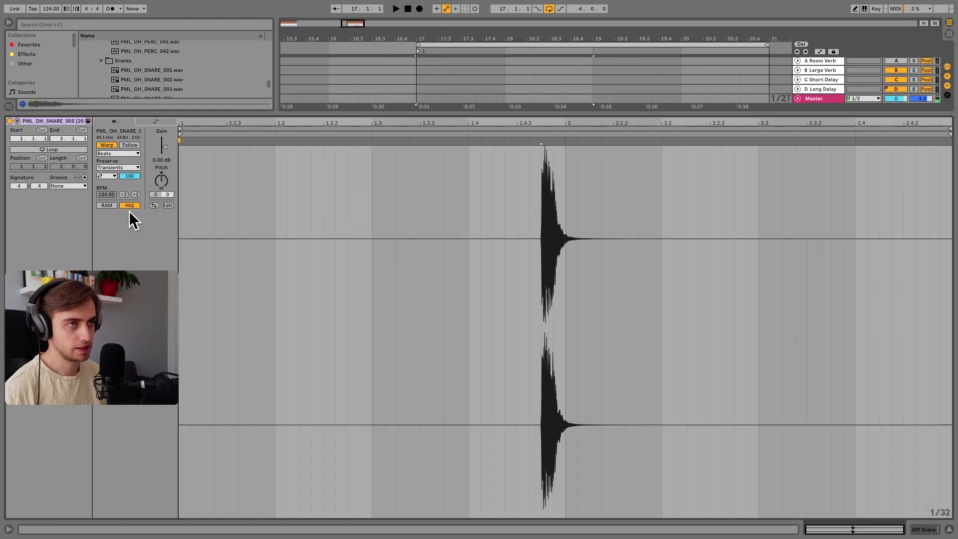
key("shift+Tab")
- Extend the consolidated snare clip as a loop to bar 21 and play the groove
left_click_drag(590, 303, 755, 298)
left_click_drag(574, 38, 512, 38)
key("space")
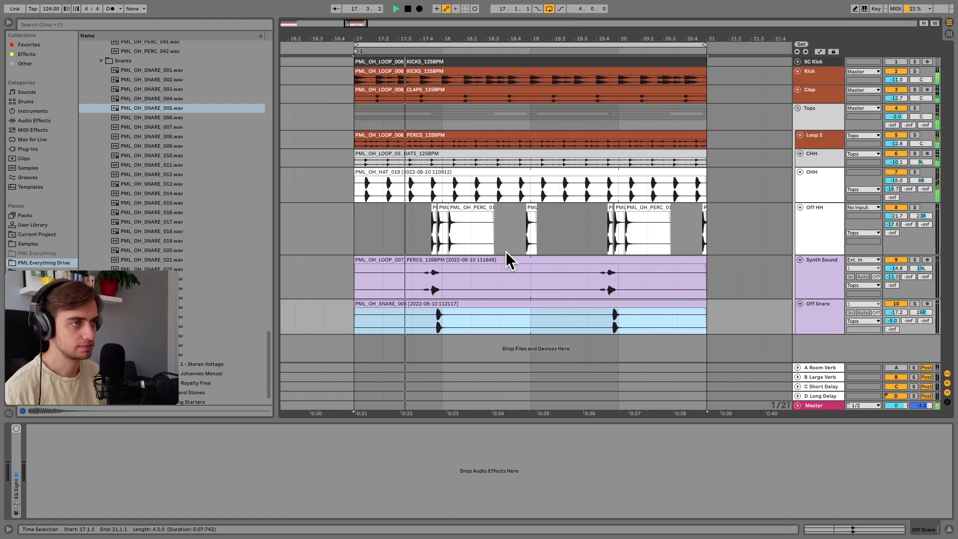
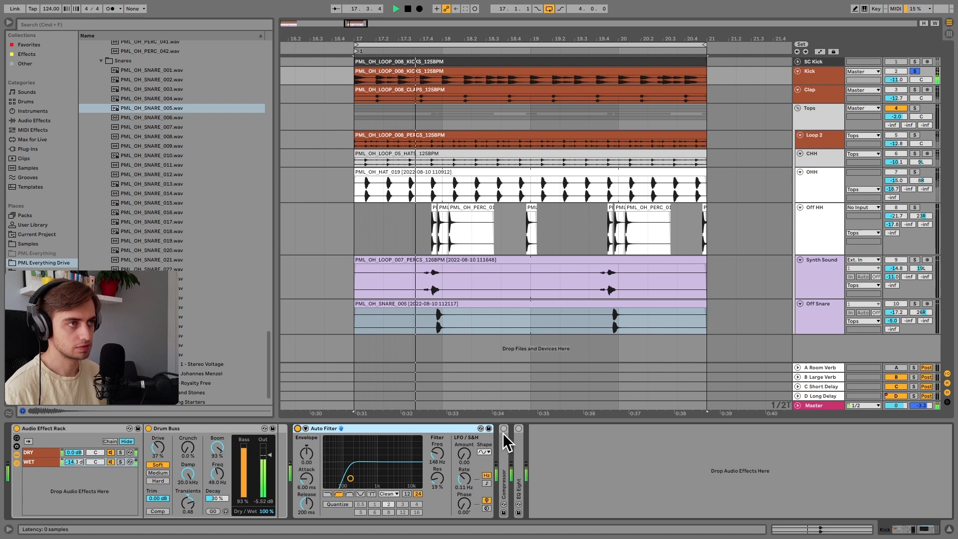
- Bypass and fold the Kick track's Auto Filter, and play the soloed kick with its Compressor enabled and unfolded
key("space")
left_click(298, 428)
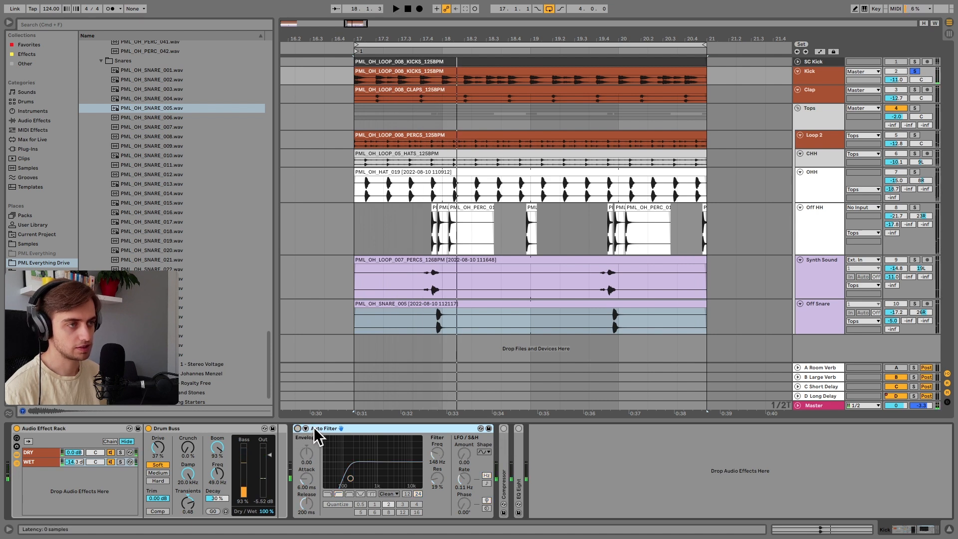
double_click(315, 427)
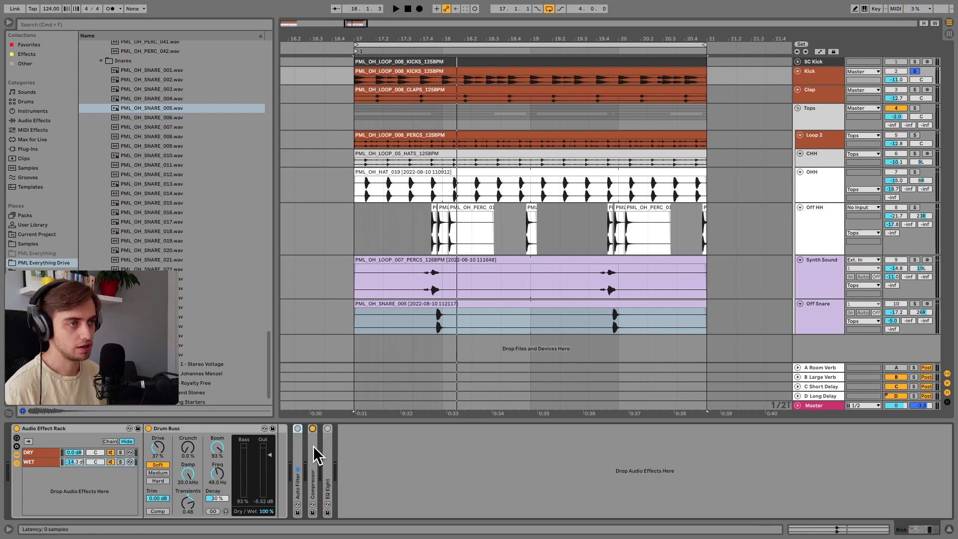
double_click(312, 445)
key("space")
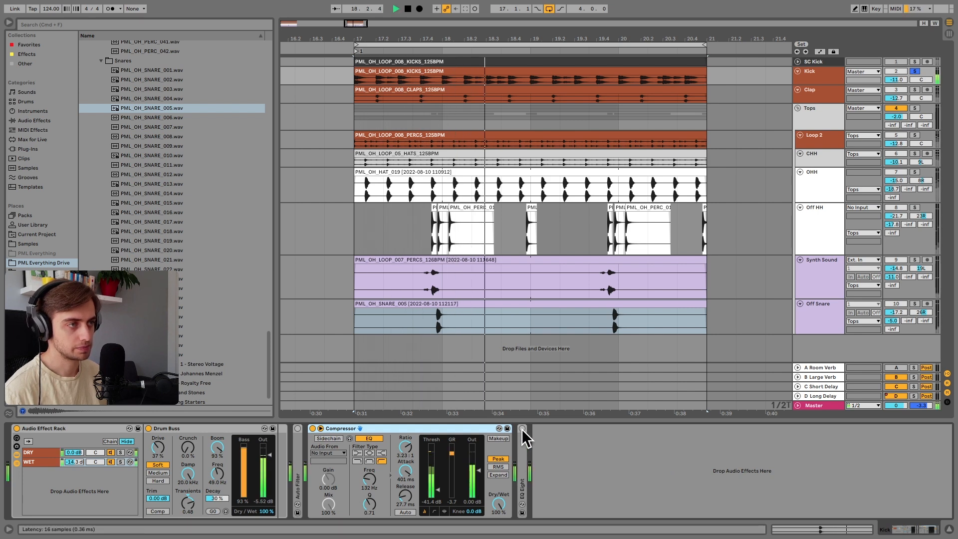
- Enable and unfold the Kick track's EQ Eight and play the soloed kick through it
key("space")
double_click(523, 444)
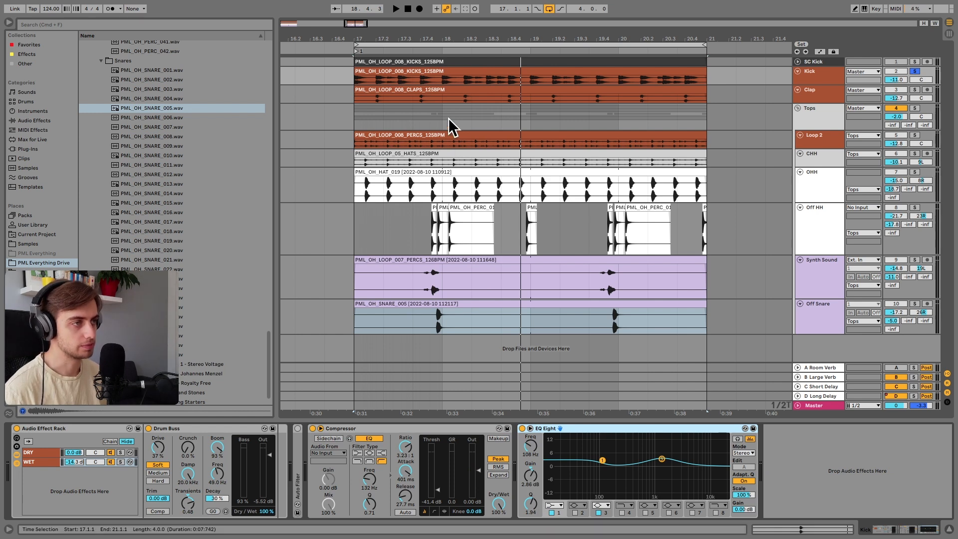
key("space")
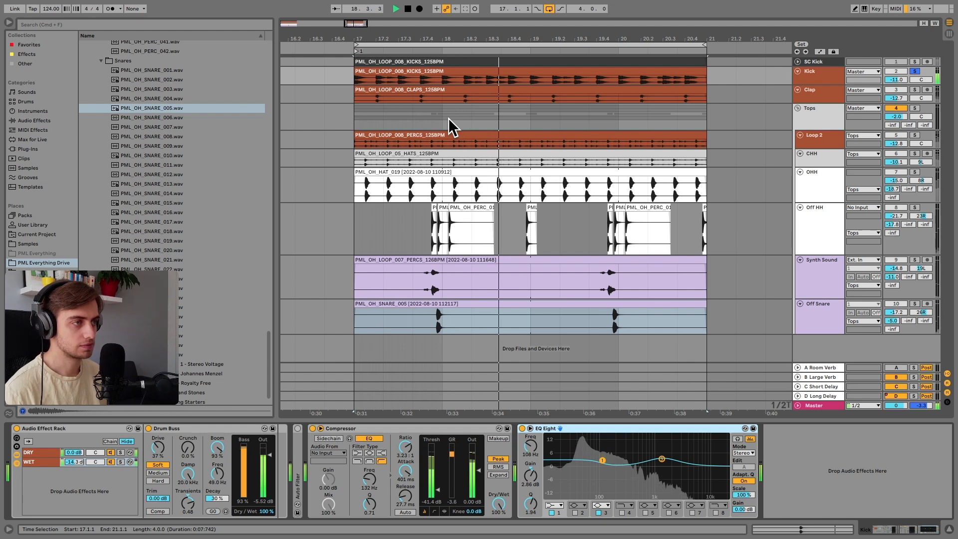
key("space")
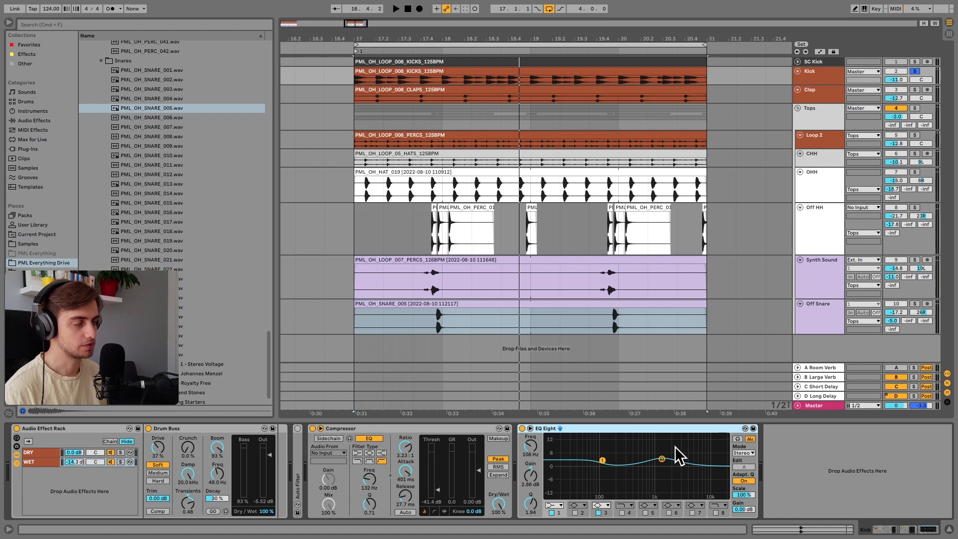
- Show the Clap track's Channel EQ and play the clap in solo together with the kick
key("Down")
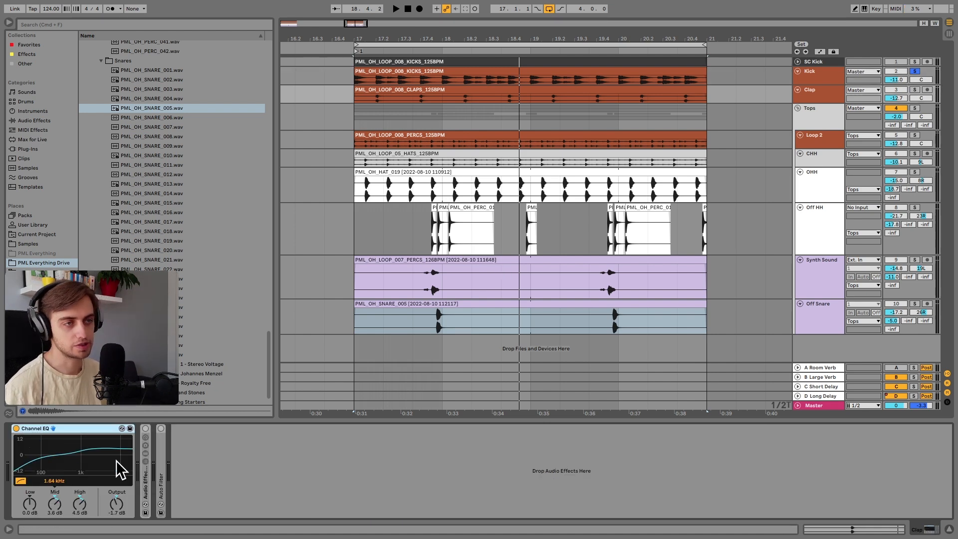
key("space")
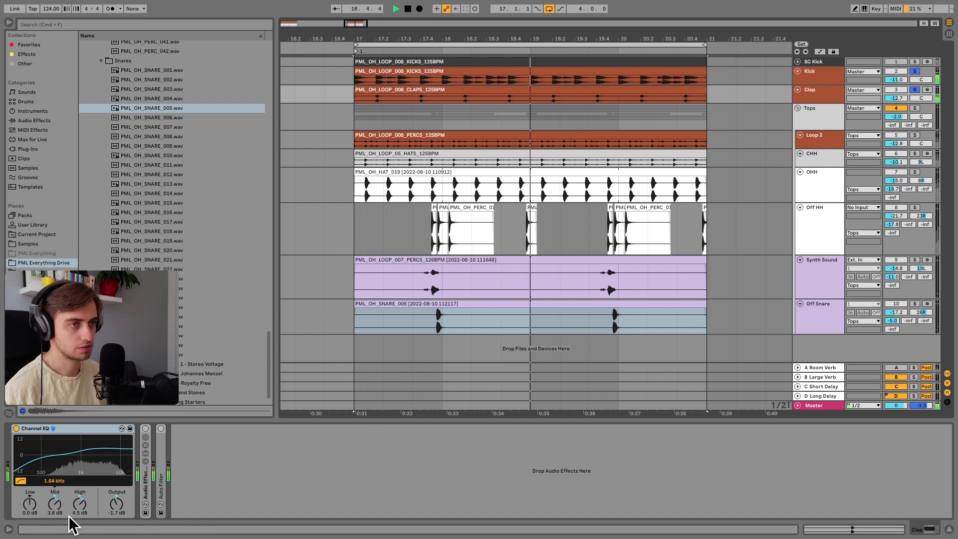
key("space")
- Enable and unfold the Clap track's Audio Effect Rack, inspect its two parallel chains and play the result
left_click(145, 428)
double_click(142, 477)
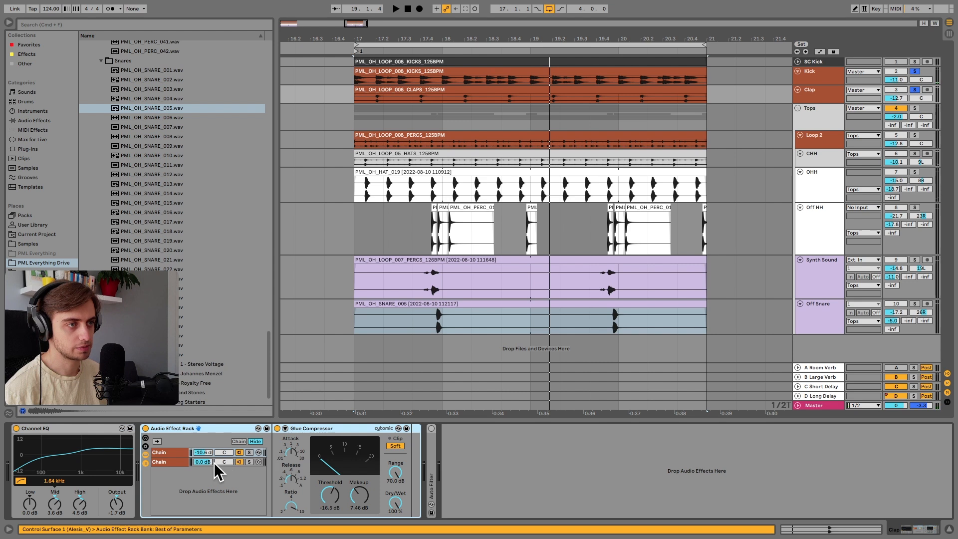
left_click(172, 460)
left_click(174, 449)
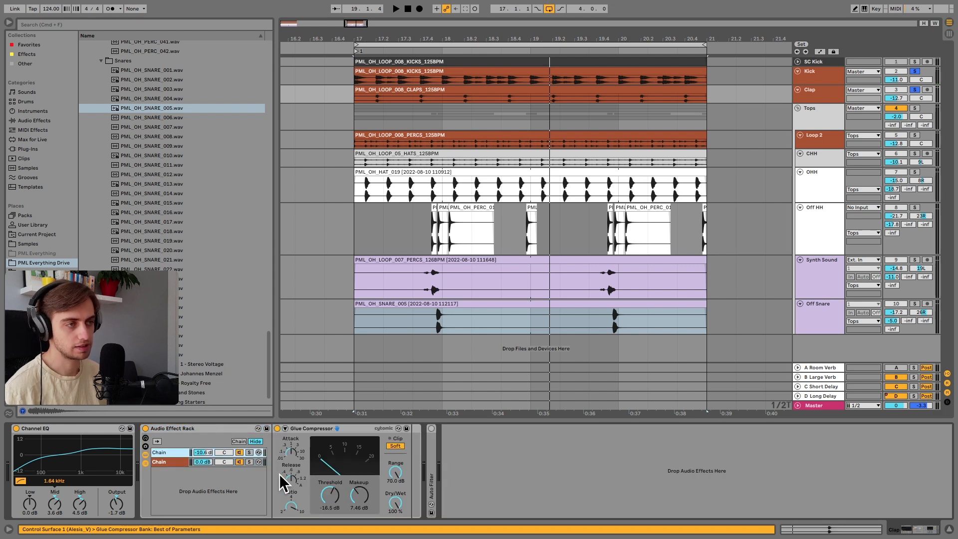
left_click(182, 461)
left_click(179, 451)
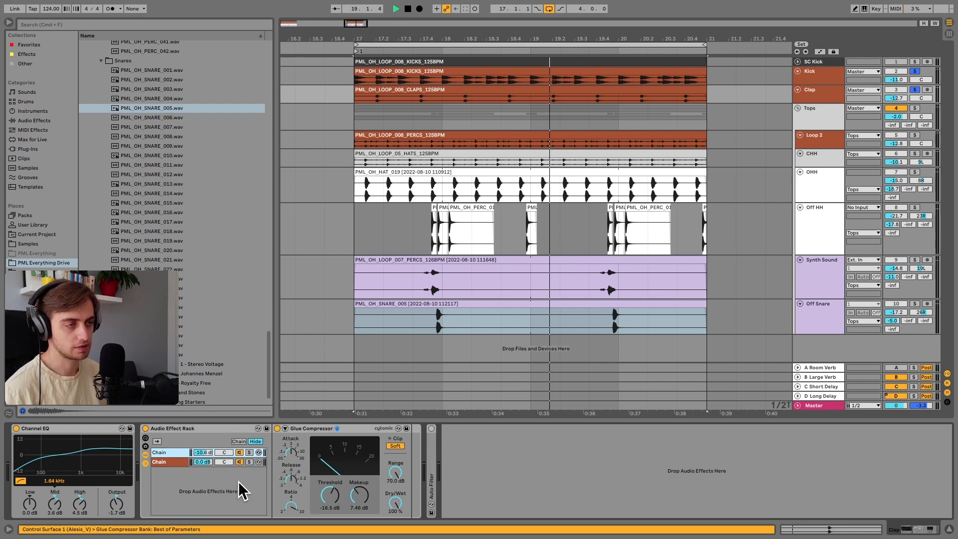
key("space")
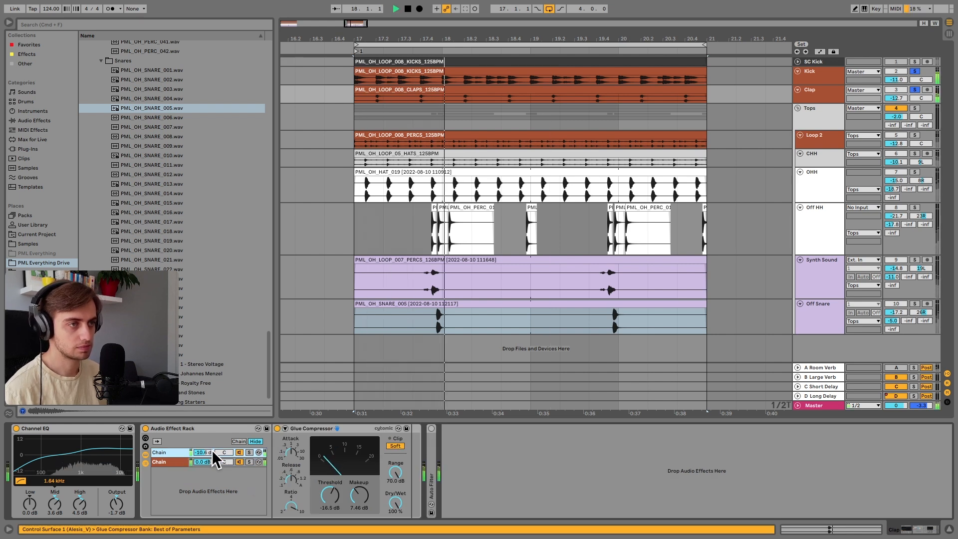
key("space")
- Enable and unfold the Clap track's Auto Filter and play the kick and clap together
double_click(427, 461)
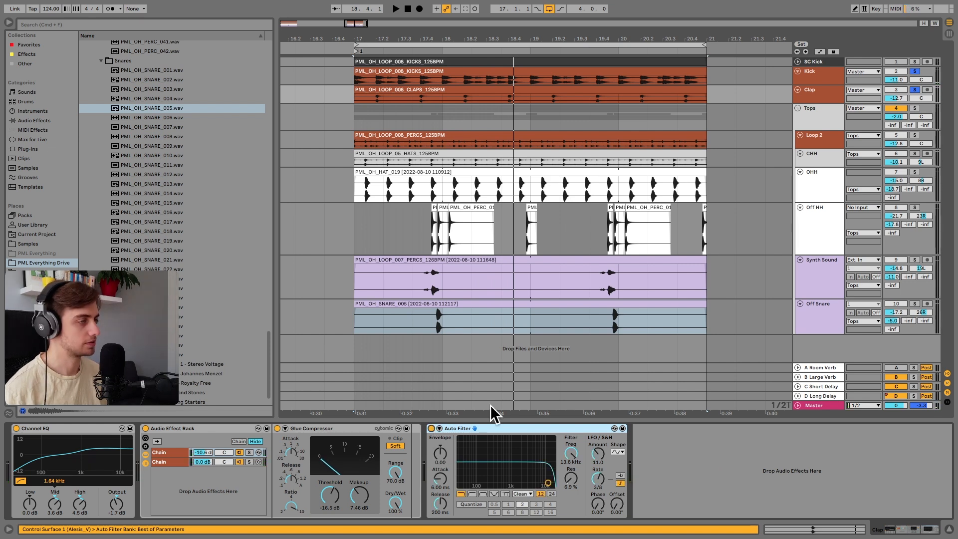
key("space")
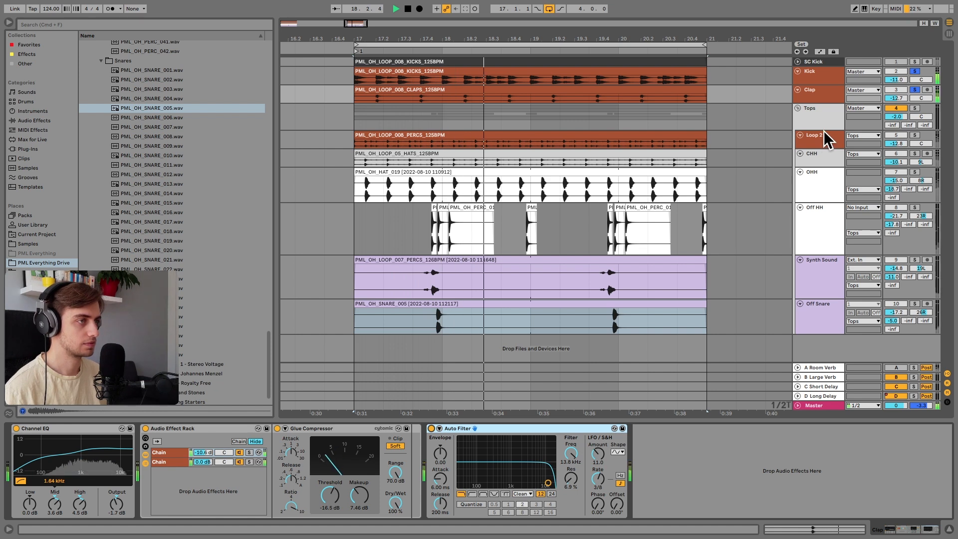
key("space")
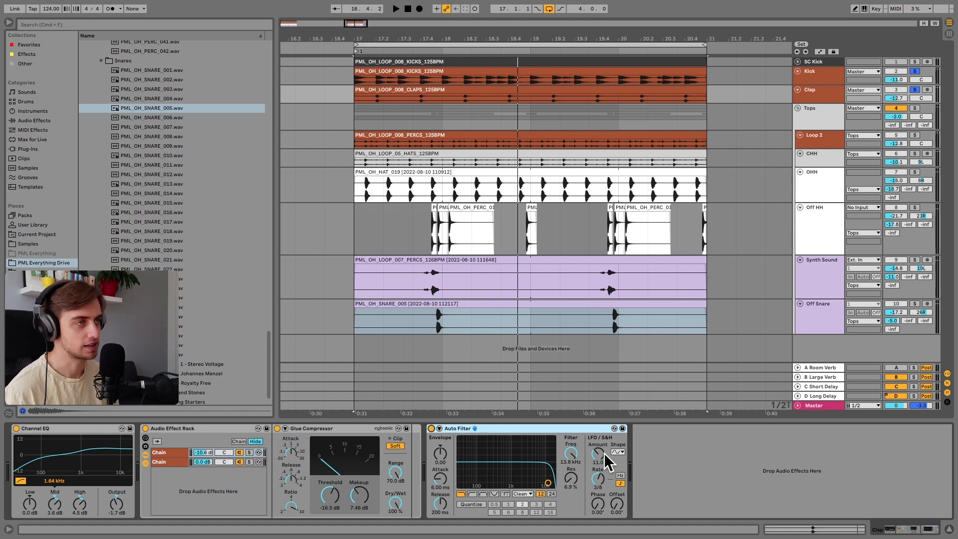
- Solo the Loop 2 track, unfold its Redux and compare the loop with the effect off and on, leaving it on
left_click(916, 135)
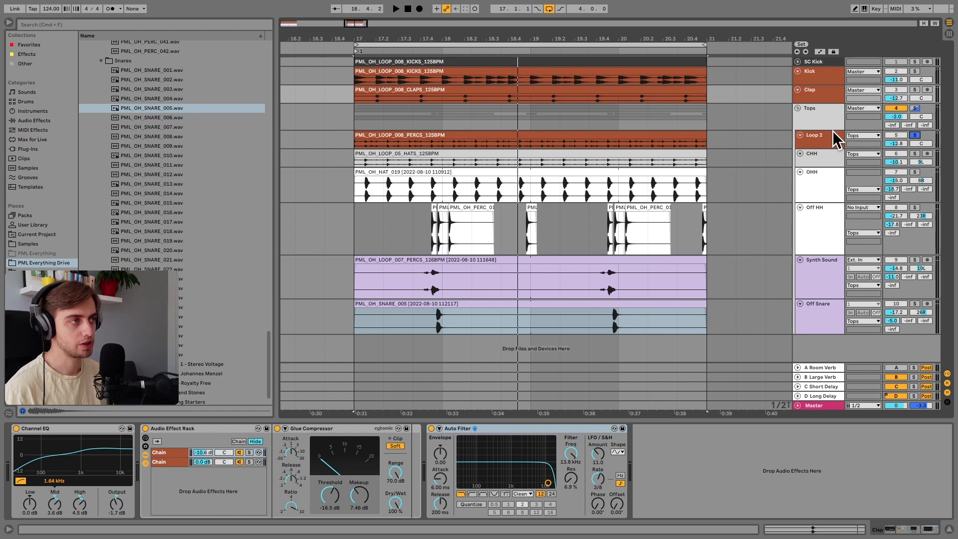
left_click(685, 133)
double_click(17, 471)
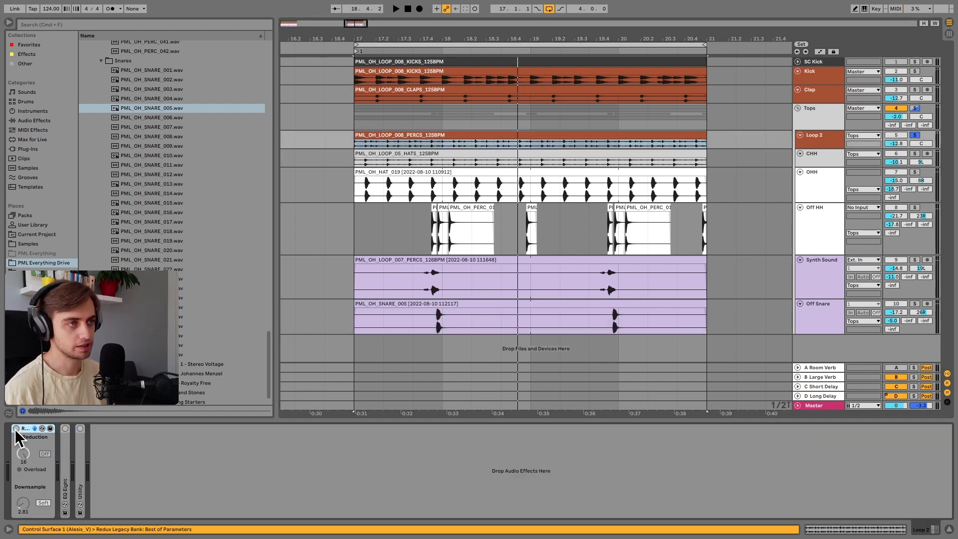
key("space")
left_click(16, 428)
left_click(16, 427)
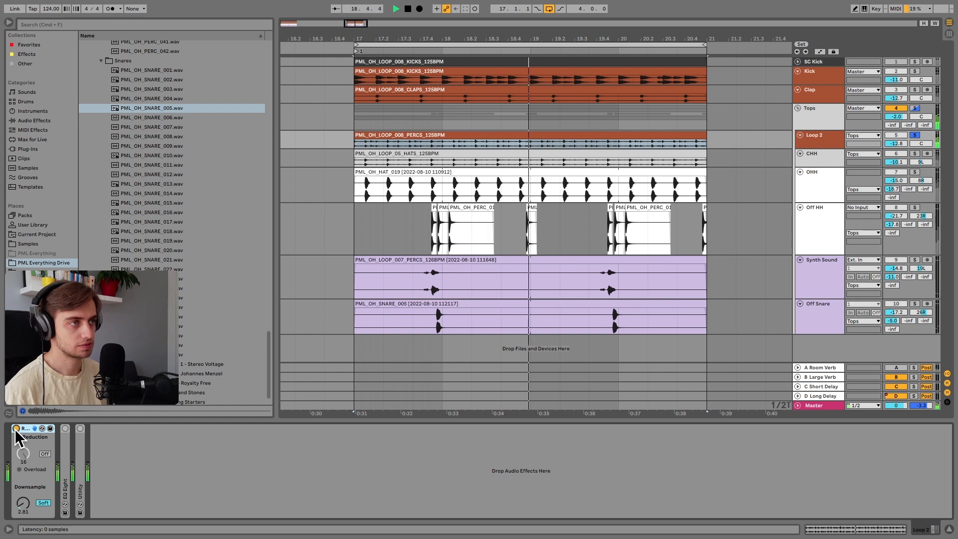
left_click(16, 428)
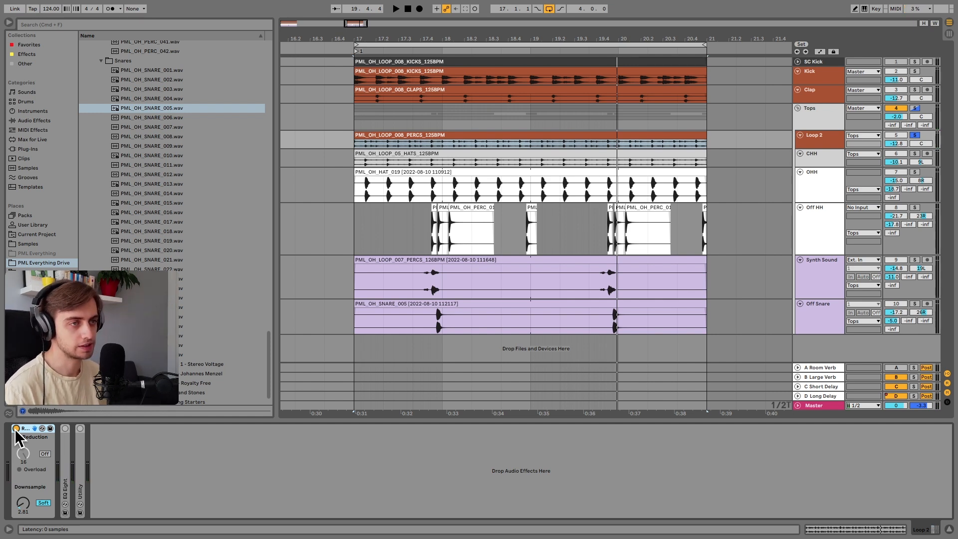
- Enable and unfold the EQ Eight on the Loop 2 track
left_click(65, 428)
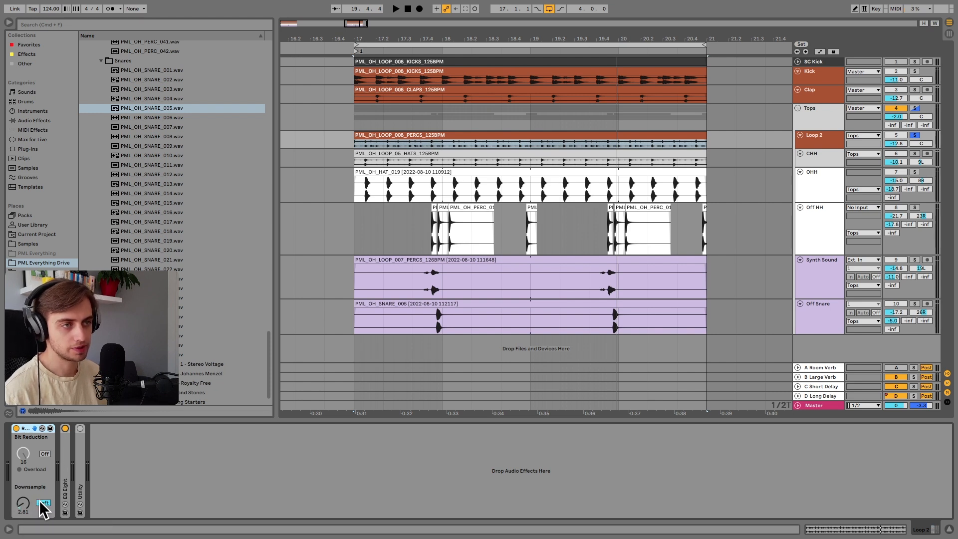
left_click(67, 453)
double_click(61, 447)
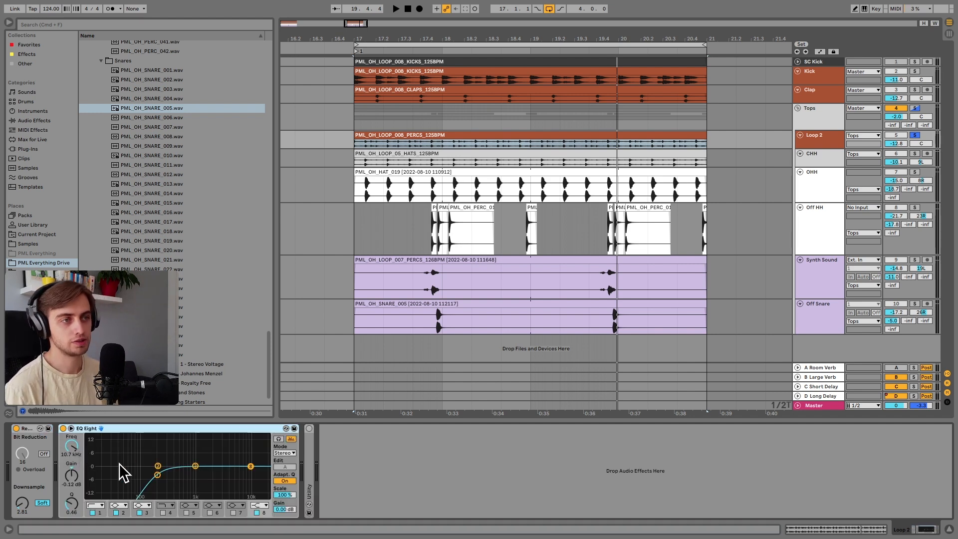
- Enable and unfold the Loop 2 track's Utility and play the soloed loop through it
double_click(313, 452)
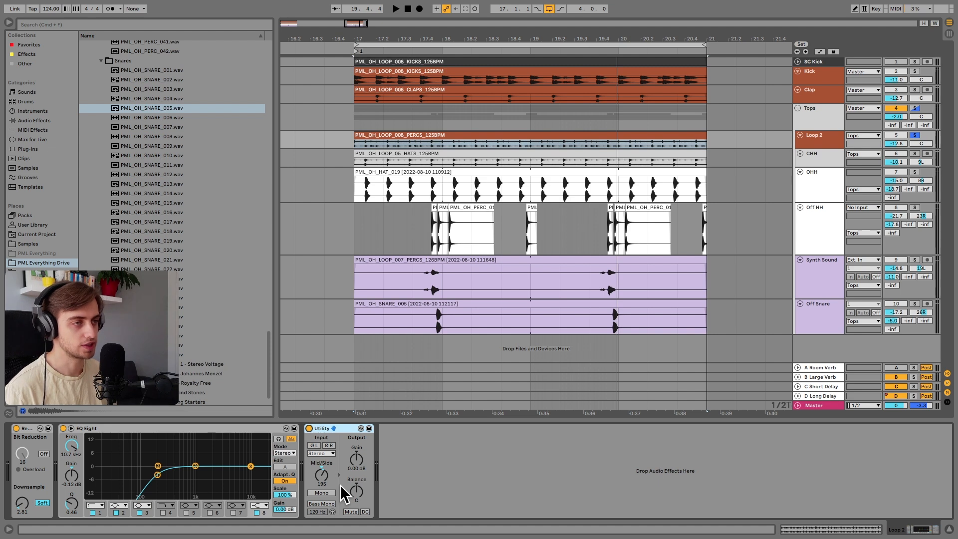
key("space")
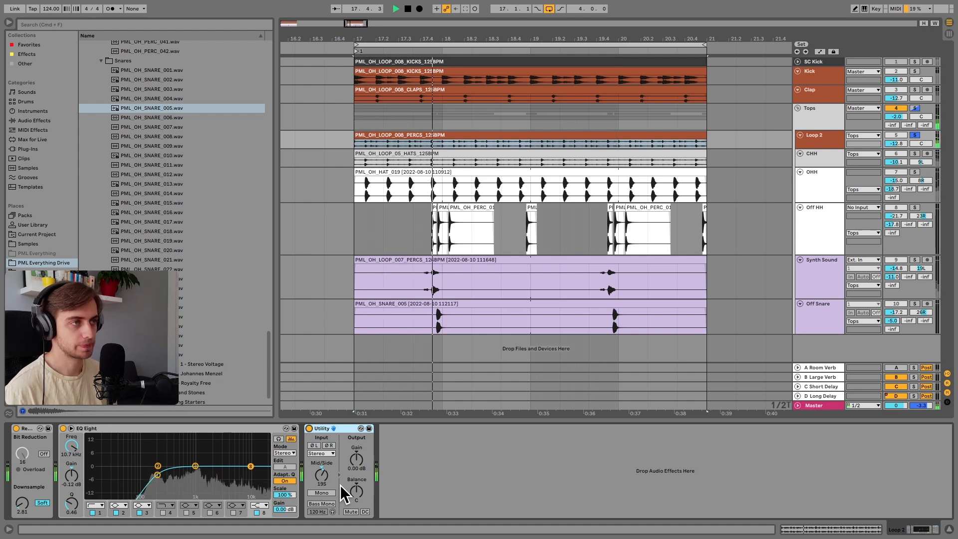
key("space")
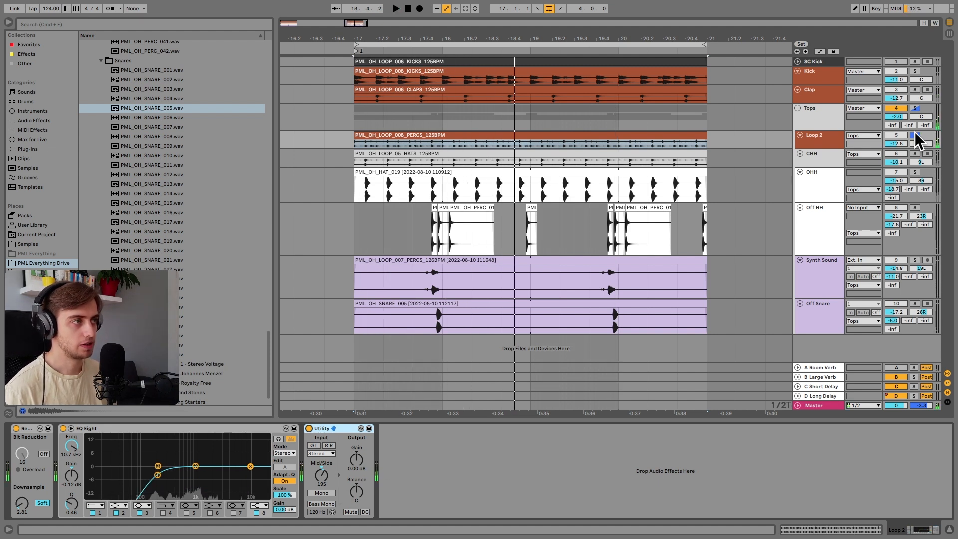
- Play Loop 2 in solo and add the Kick track to the solo
left_click(913, 134)
left_click(913, 134)
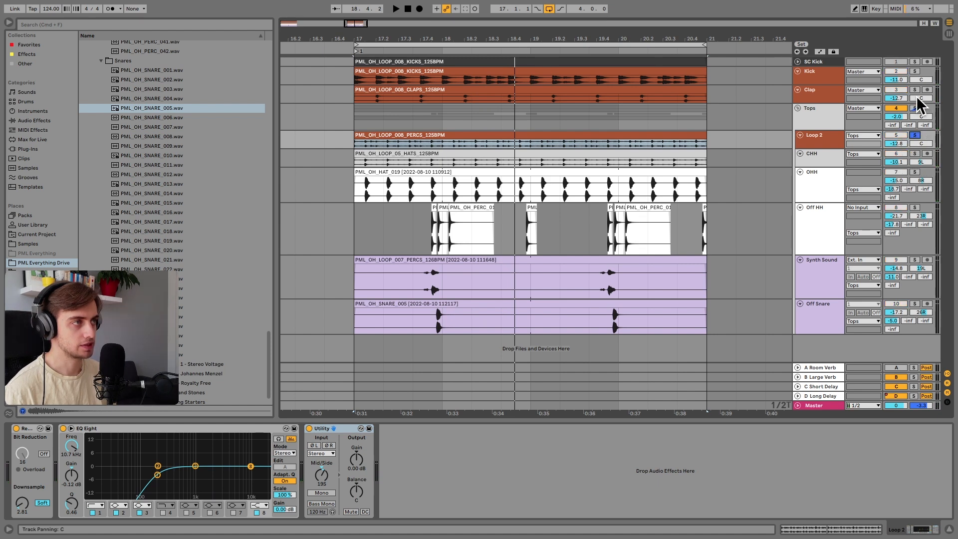
key("space")
left_click(914, 71)
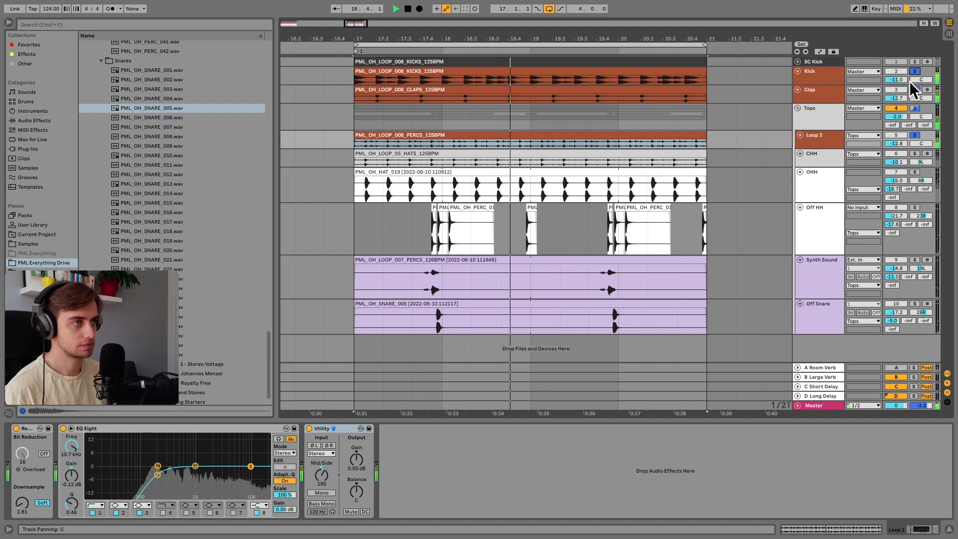
- Stop playback, solo the CHH track, enable its Auto Pan and play the closed-hat loop through it
key("space")
left_click(914, 153)
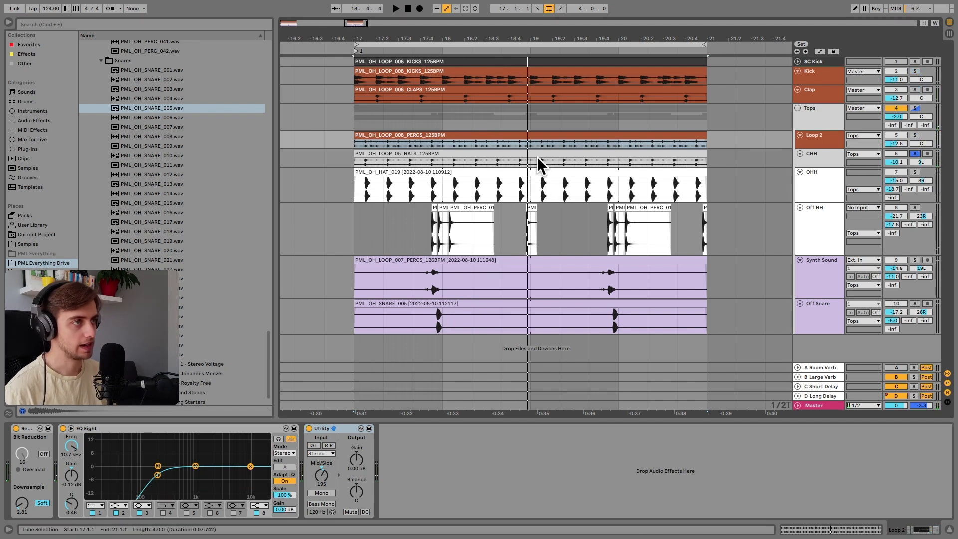
left_click(537, 157)
left_click(16, 428)
key("space")
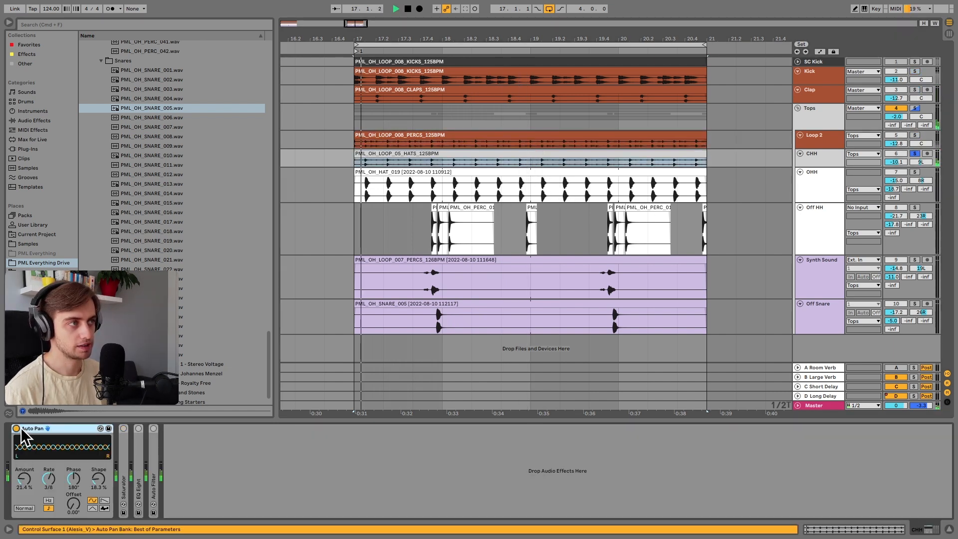
key("space")
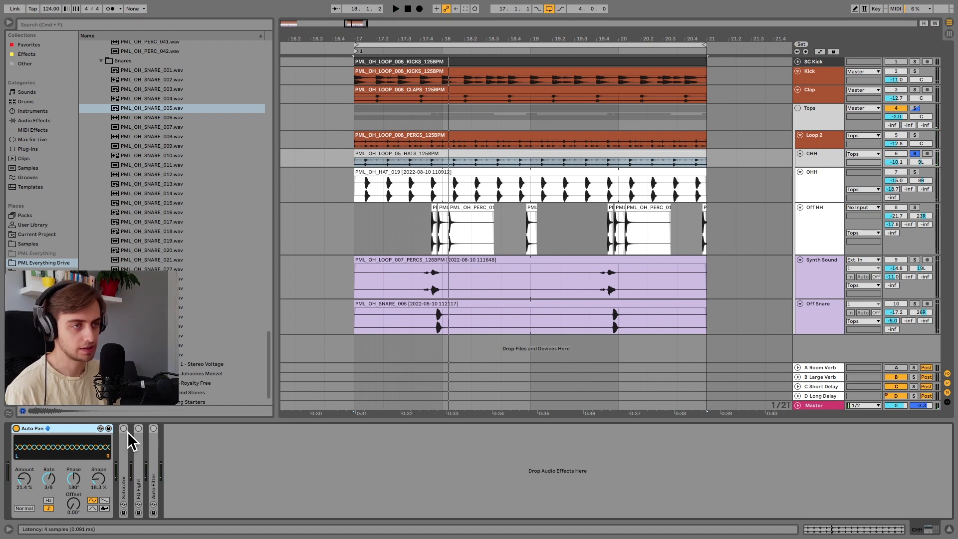
- Enable and unfold the CHH track's Saturator and compare the playing loop with it off and on, leaving it on
left_click(123, 428)
double_click(123, 486)
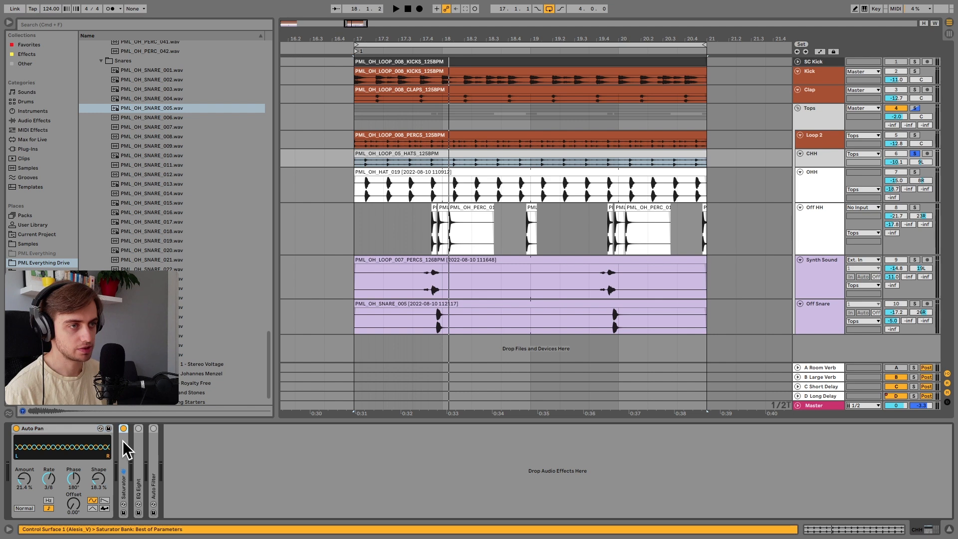
key("space")
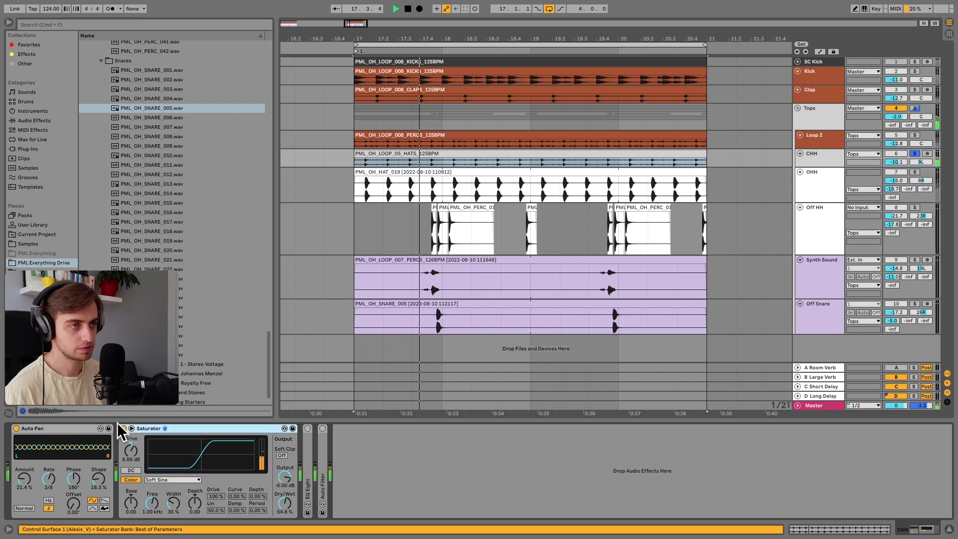
left_click(123, 428)
left_click(124, 428)
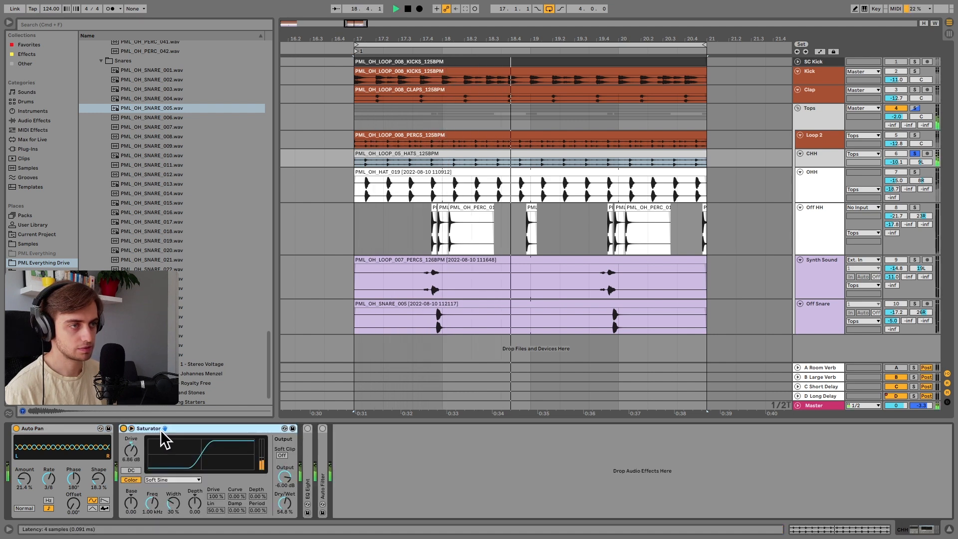
- Enable and unfold the EQ Eight and the Auto Filter on the CHH track while auditioning the soloed loop
double_click(308, 425)
key("space")
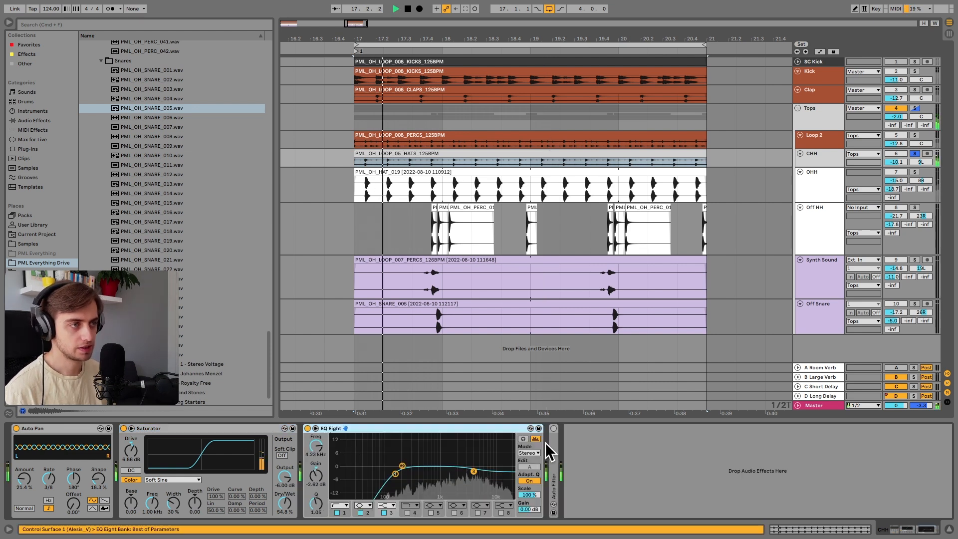
left_click(553, 428)
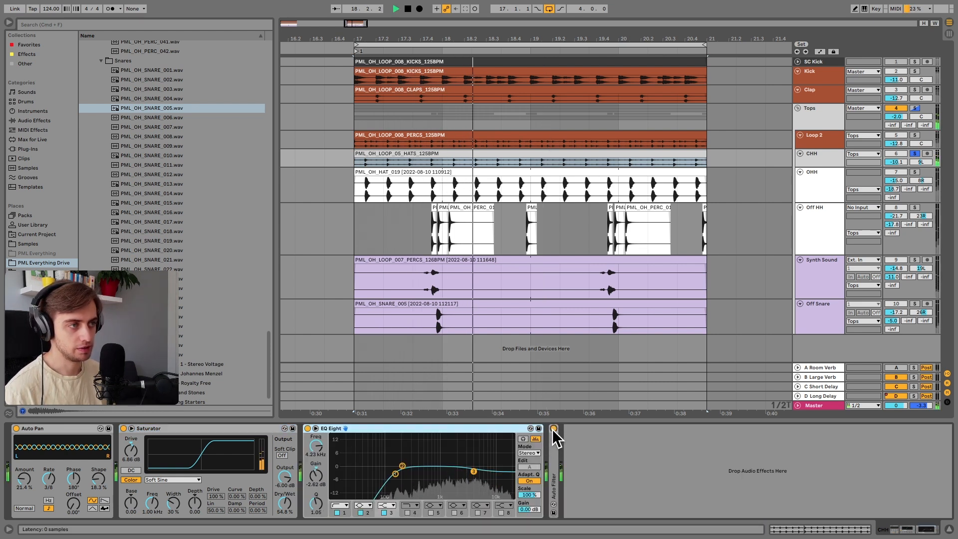
double_click(553, 469)
key("space")
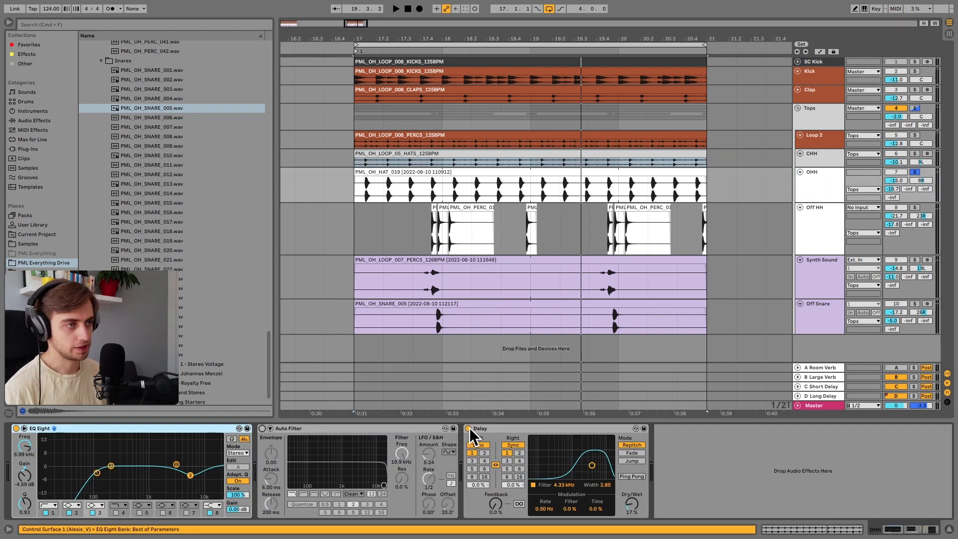
- Play the soloed OHH track with its Delay switched off
left_click(469, 427)
key("space")
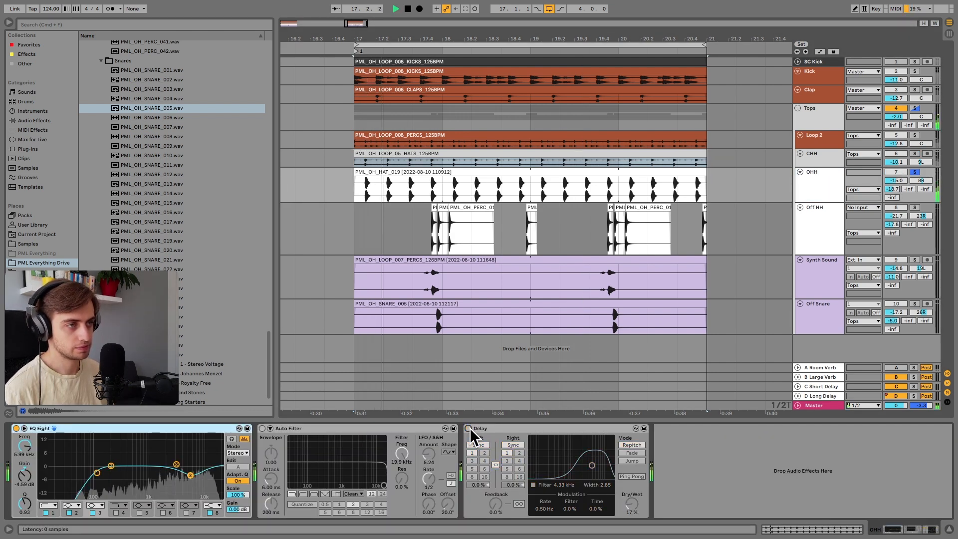
key("space")
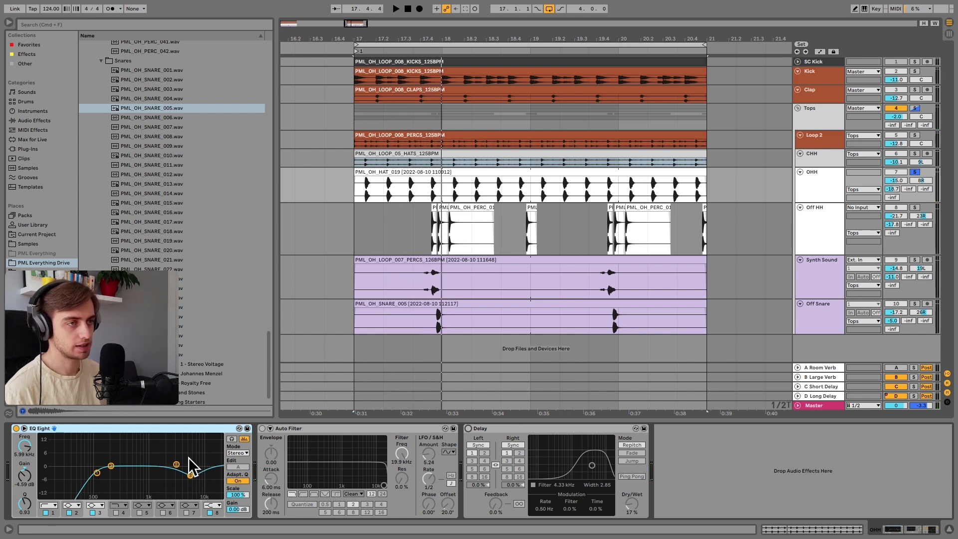
- Enable the Auto Filter on the OHH track and play the soloed open hat through it
left_click(262, 428)
key("space")
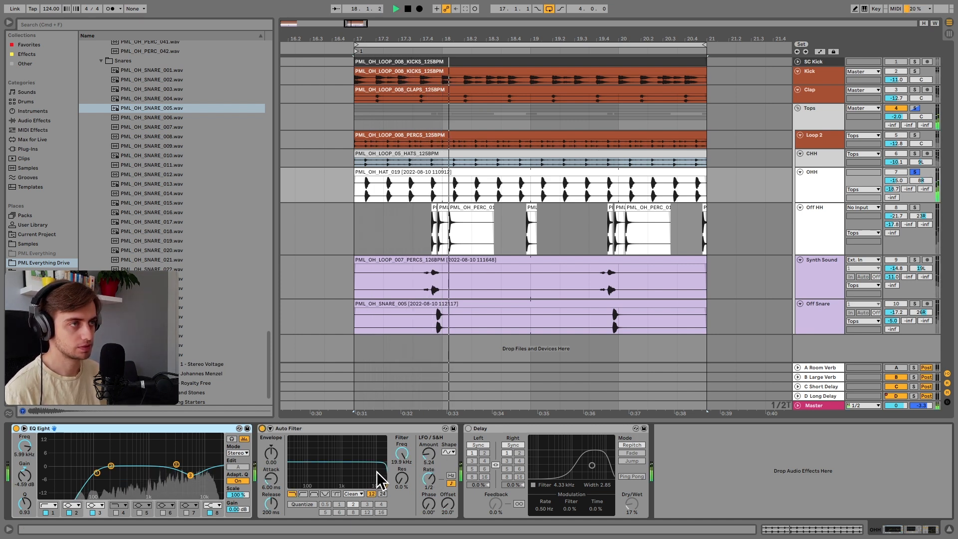
key("space")
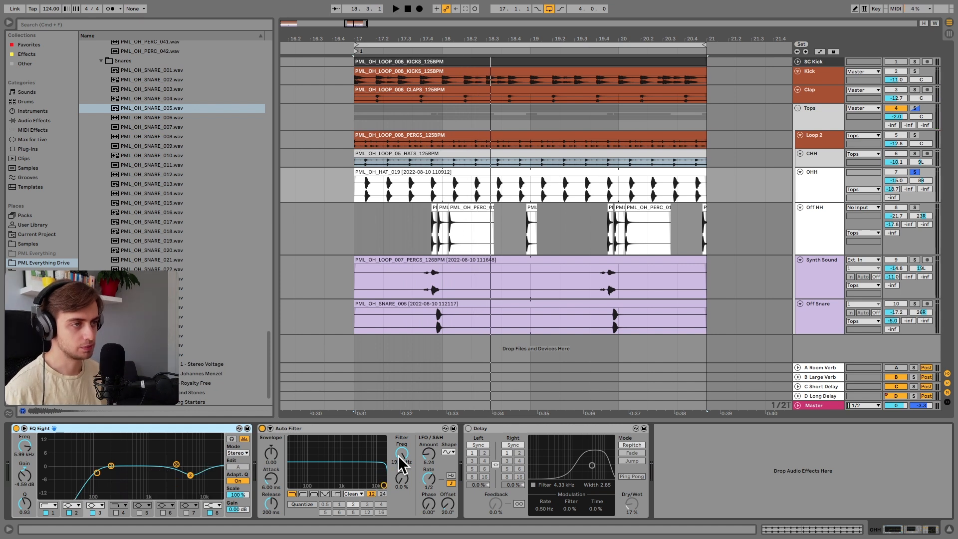
- Switch the OHH track's Delay back on and play the soloed open hat through it
left_click(467, 428)
key("space")
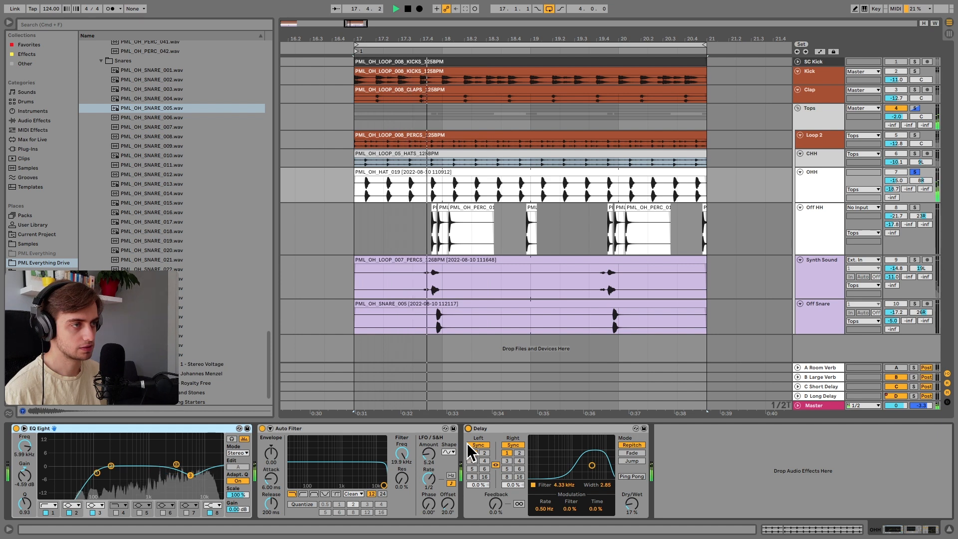
key("space")
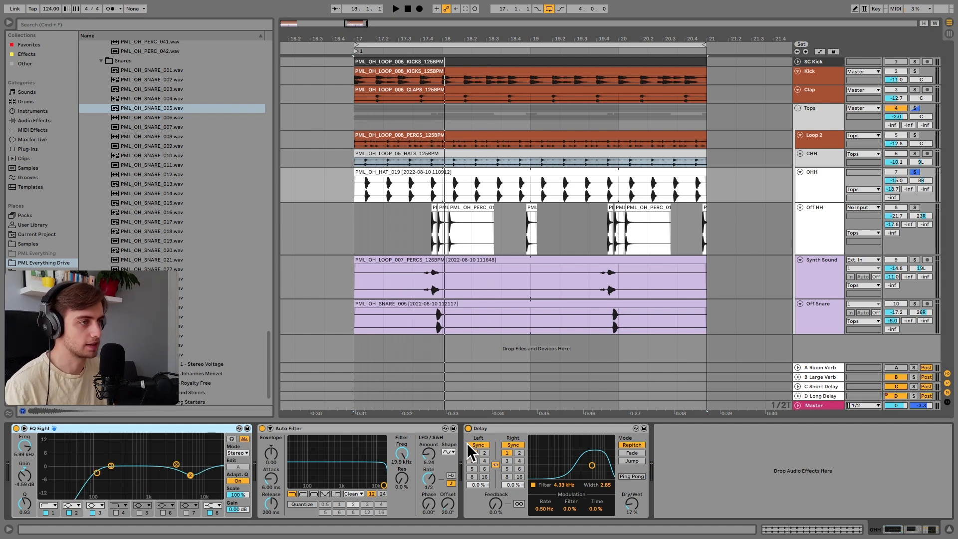
- Audition the OHH track's Delay with Dry/Wet raised to about 41% and undo the change
left_click_drag(632, 503, 631, 491)
key("space")
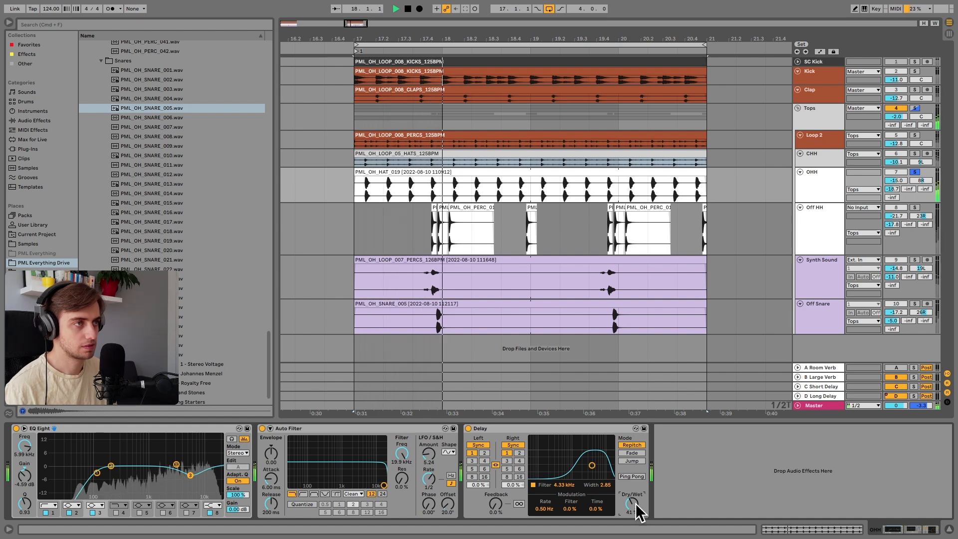
key("space")
key("super+z")
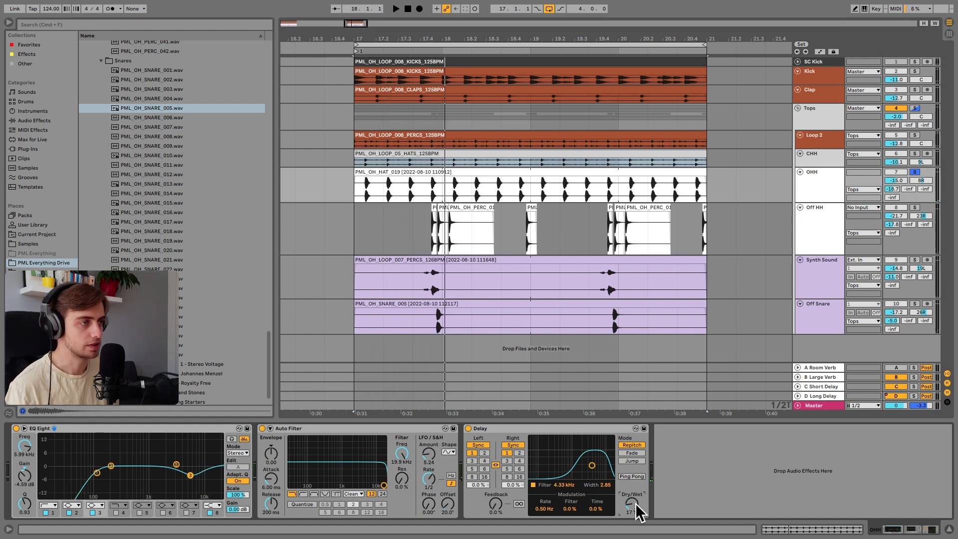
- Solo the Off HH track and play its hits from just before bar 18 with the Redux off and on, leaving it on
left_click(914, 207)
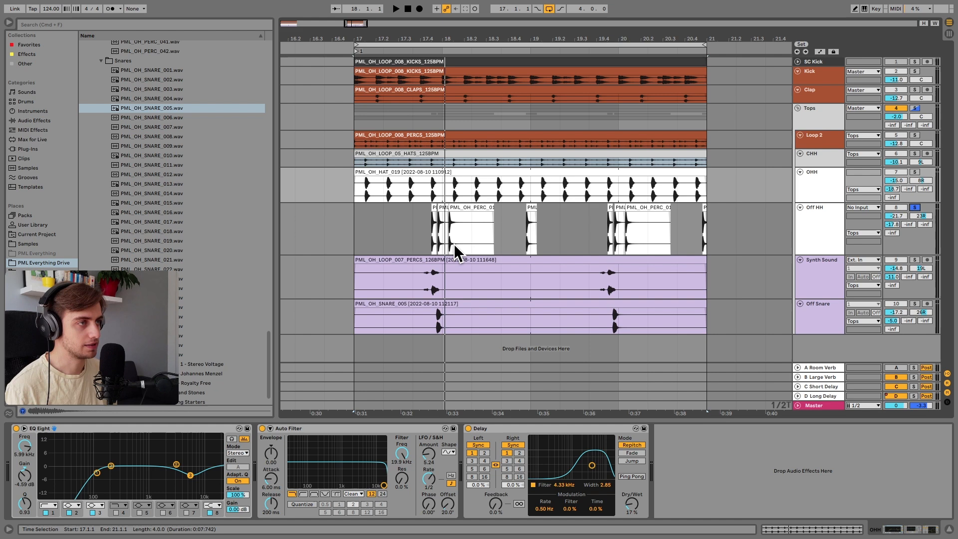
left_click(423, 230)
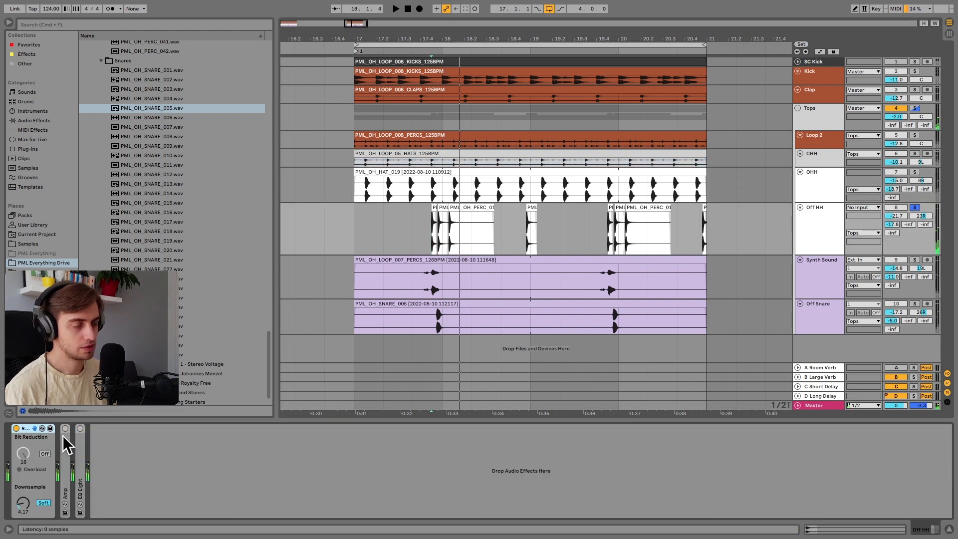
key("space")
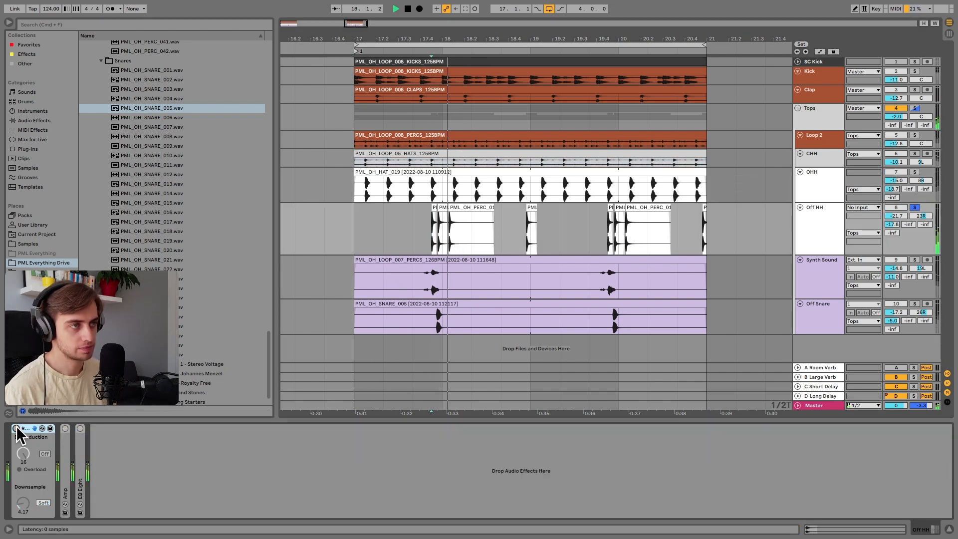
key("space")
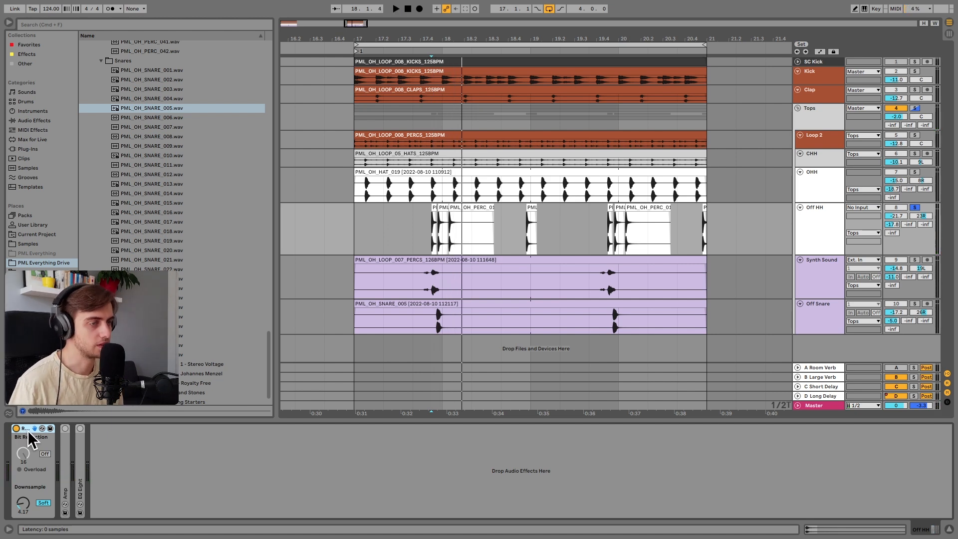
- Enable and unfold the Off HH track's Amp and play the soloed hits through it
double_click(61, 426)
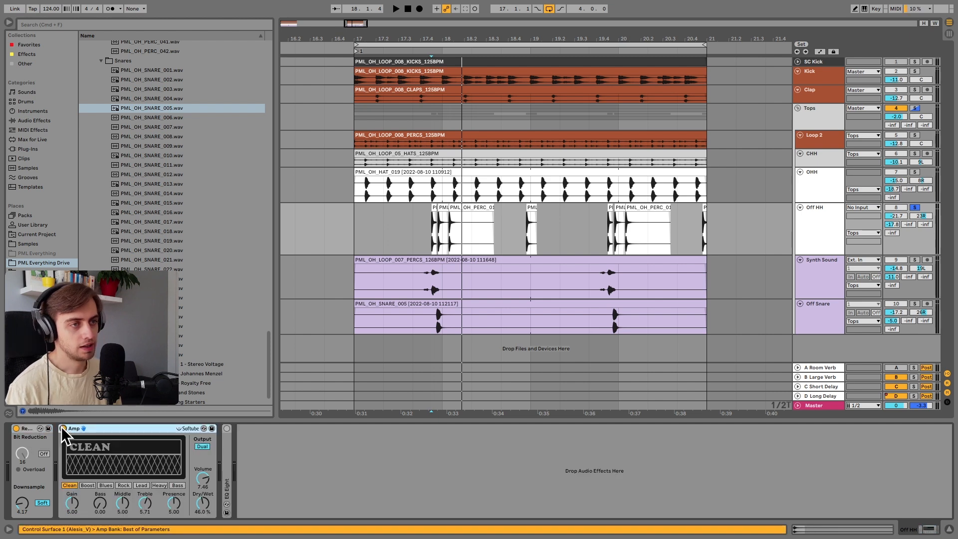
key("space")
key("space")
key("space")
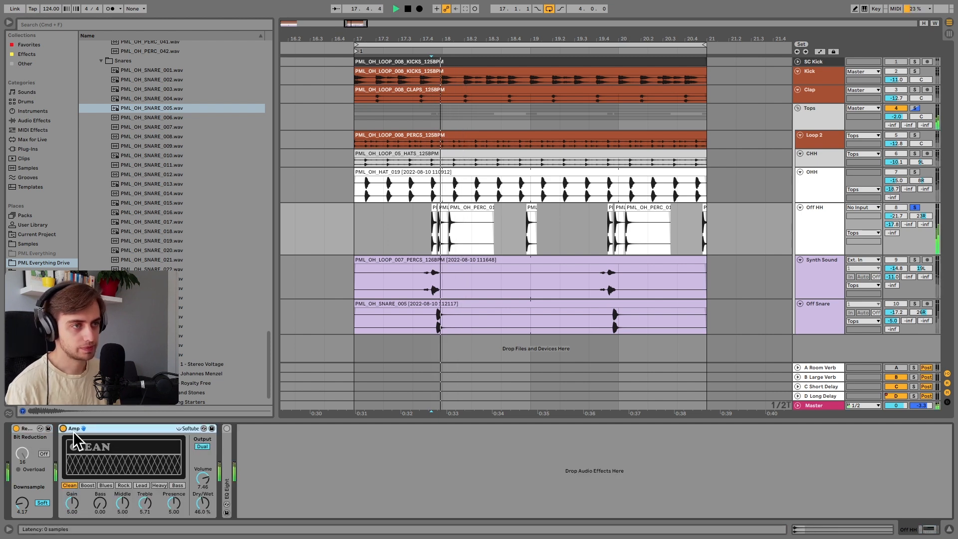
key("space")
- Enable and unfold the Off HH track's EQ Eight and play the soloed hits through it
left_click(227, 429)
double_click(226, 454)
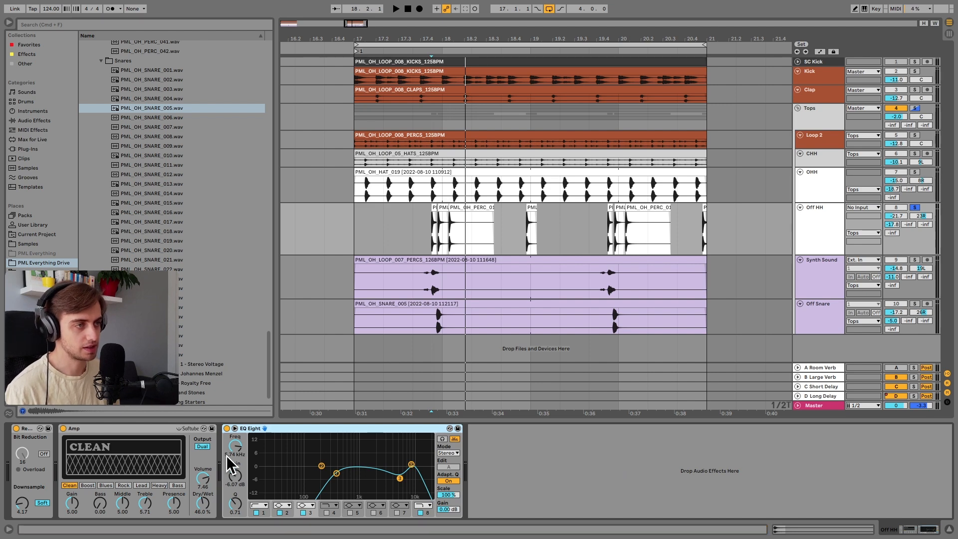
key("space")
key("space")
key("space")
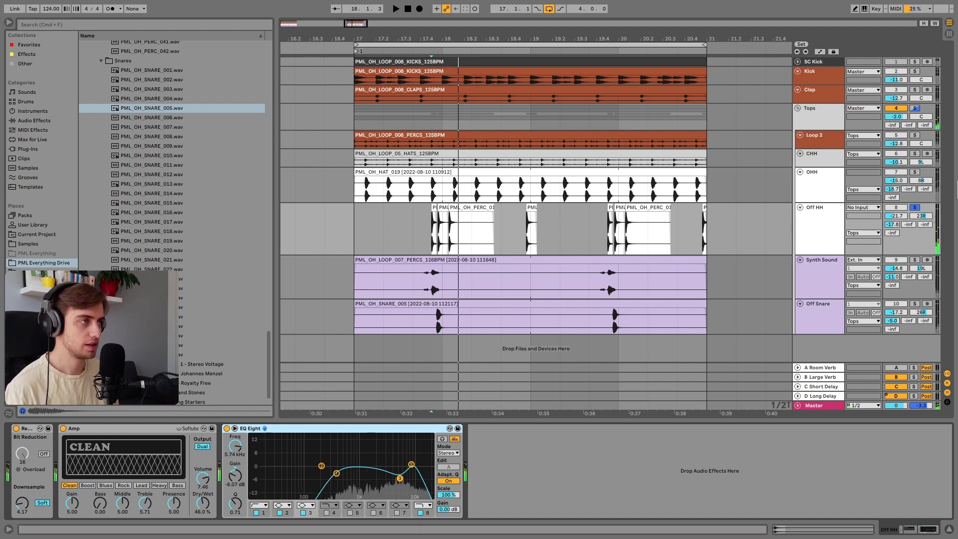
- Solo the Synth Sound track and play its clip from just before the first hit
left_click(841, 276)
left_click(915, 260)
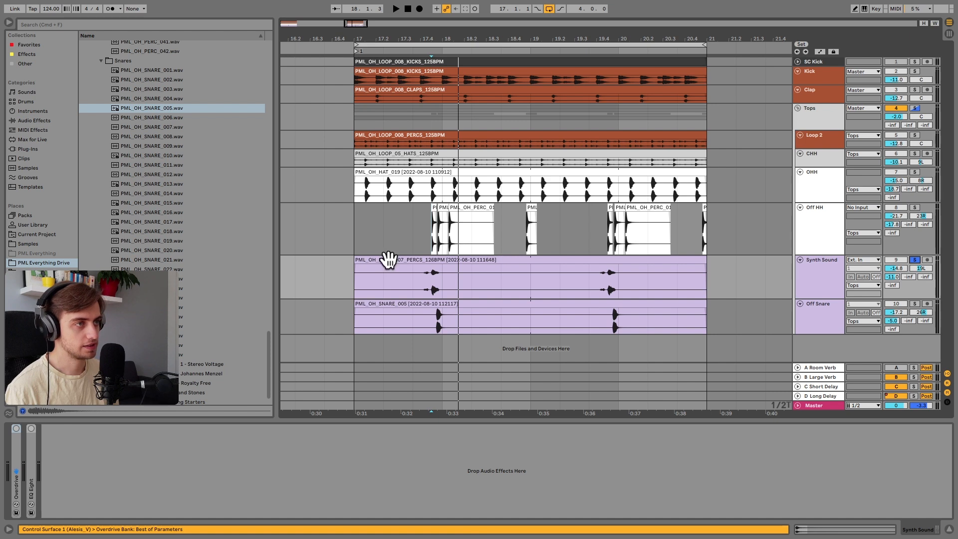
left_click(416, 277)
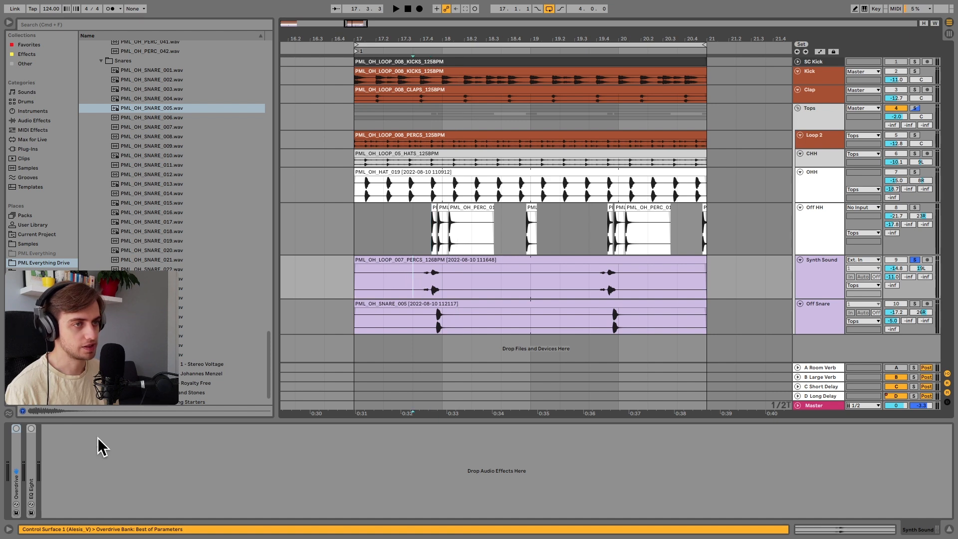
key("space")
- Enable and unfold the Overdrive and EQ Eight on the Synth Sound track and play the sound through both
left_click(16, 428)
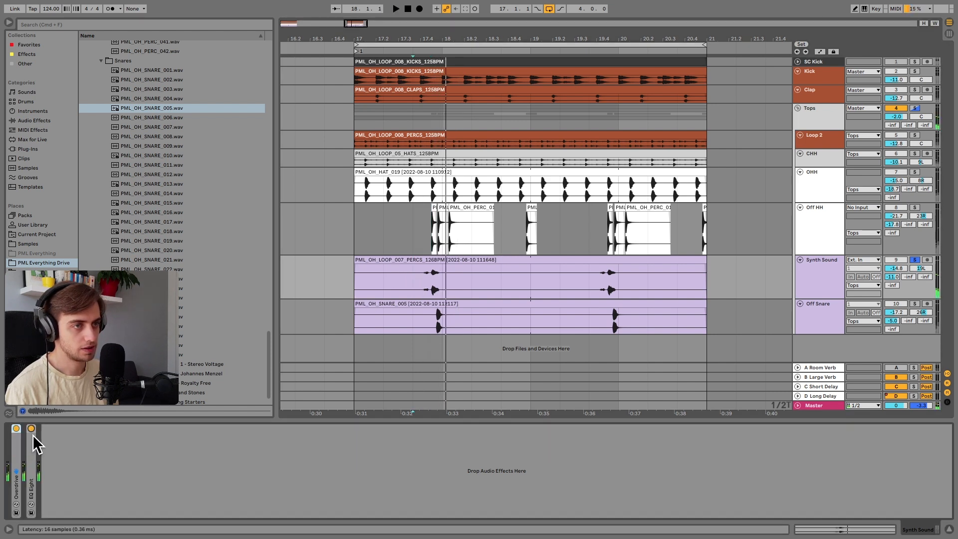
double_click(32, 435)
double_click(19, 438)
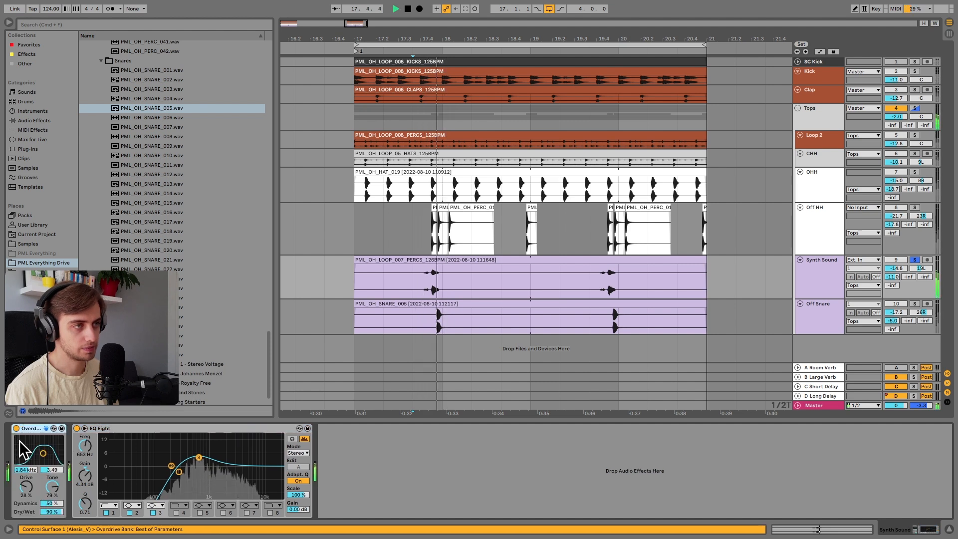
key("space")
- Solo the Off Snare track, enable and unfold its EQ Eight and play the snare through it
left_click(819, 306)
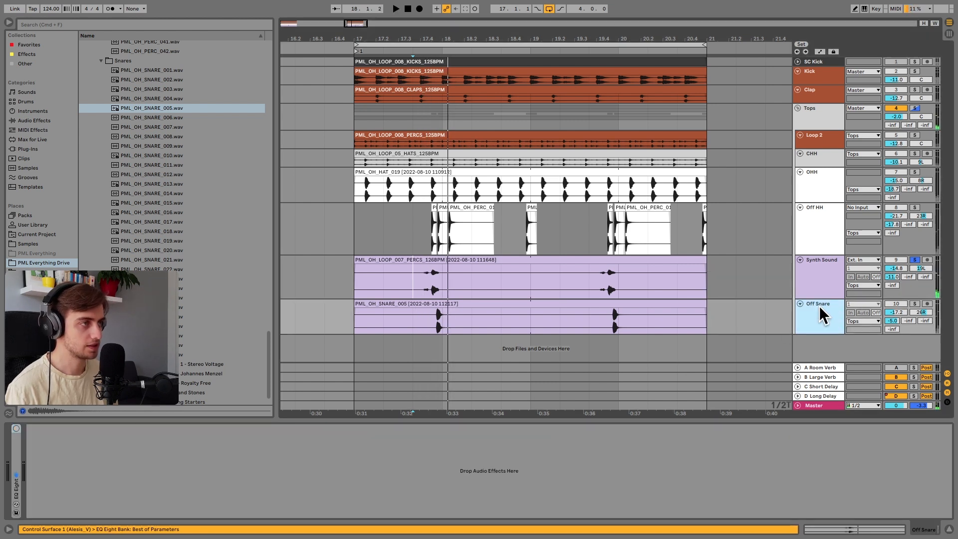
left_click(914, 304)
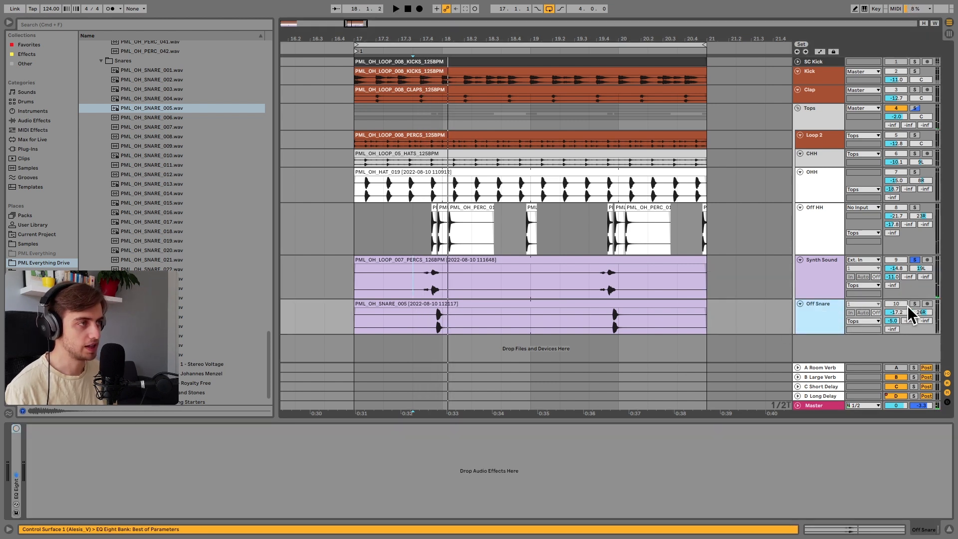
double_click(17, 434)
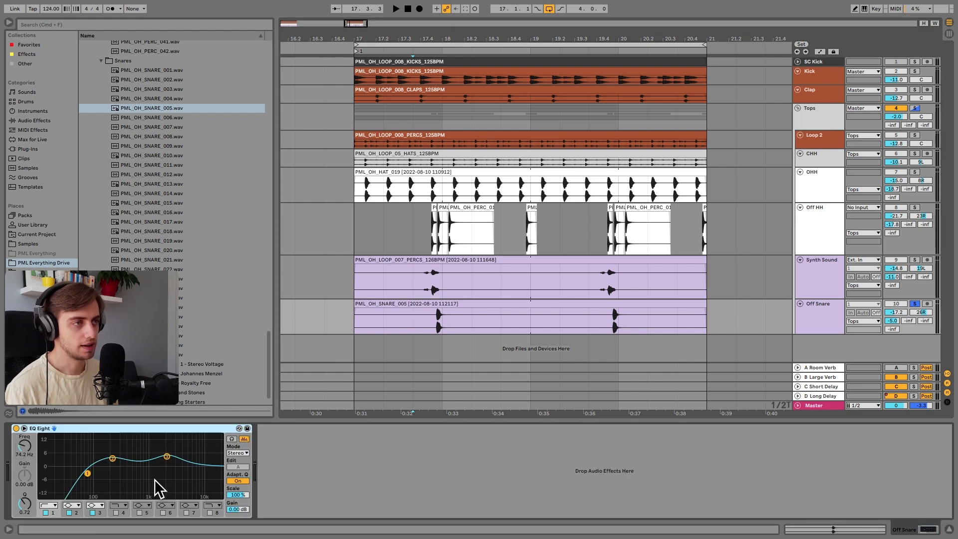
key("space")
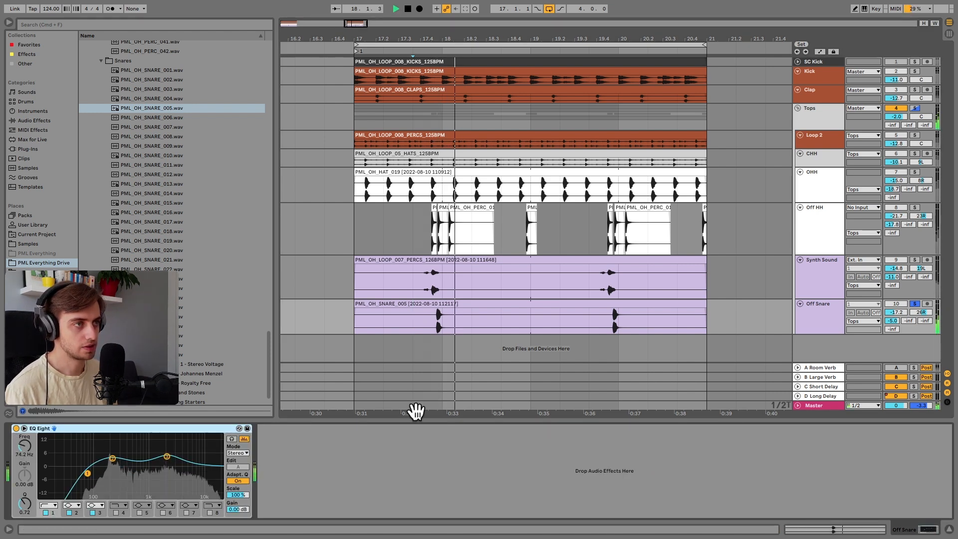
key("space")
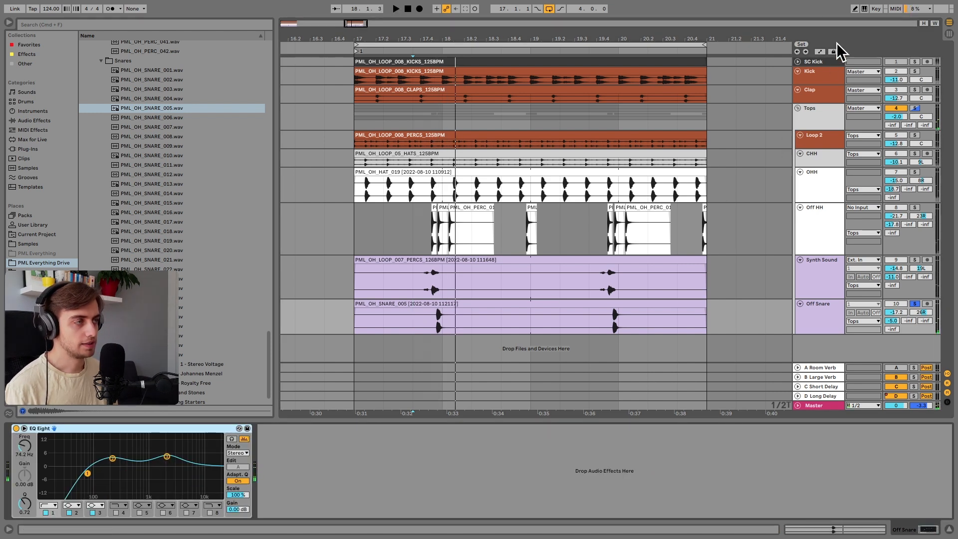
- Solo only the Tops group, check its Glue Compressor's sidechain source and play the group from bar 17
left_click(831, 107)
left_click(914, 108)
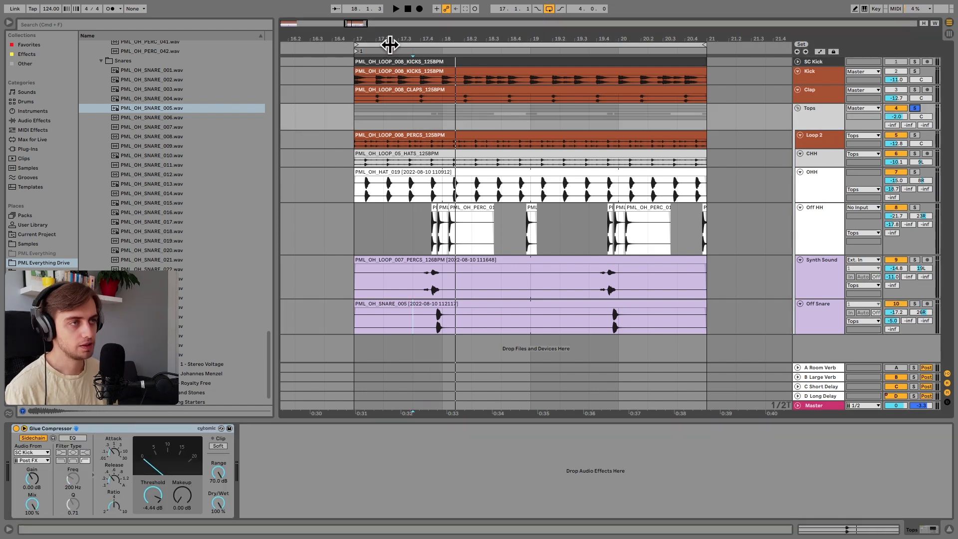
left_click(354, 115)
left_click(43, 451)
left_click(54, 460)
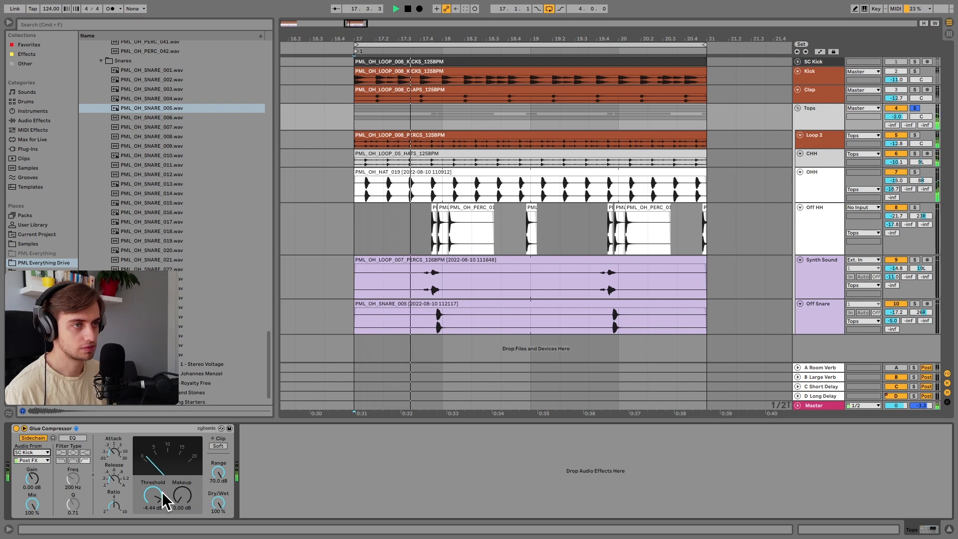
- Compare the Tops group's playback with its Glue Compressor bypassed and re-enabled, and replay the groove
left_click(16, 428)
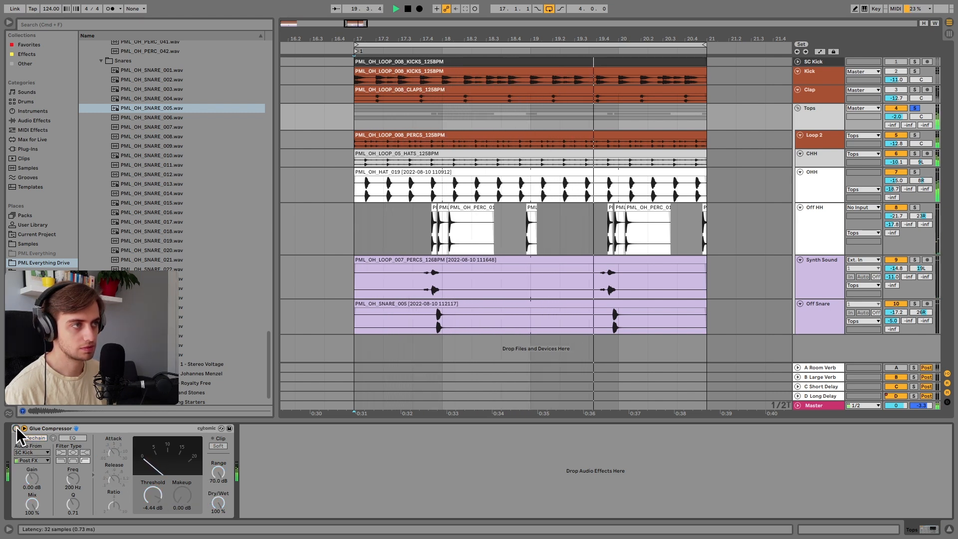
left_click(16, 428)
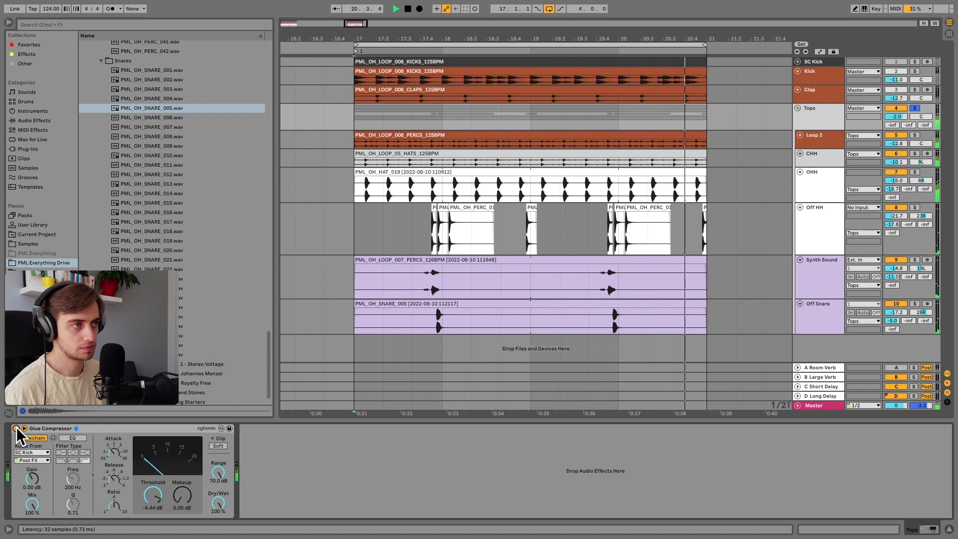
key("space")
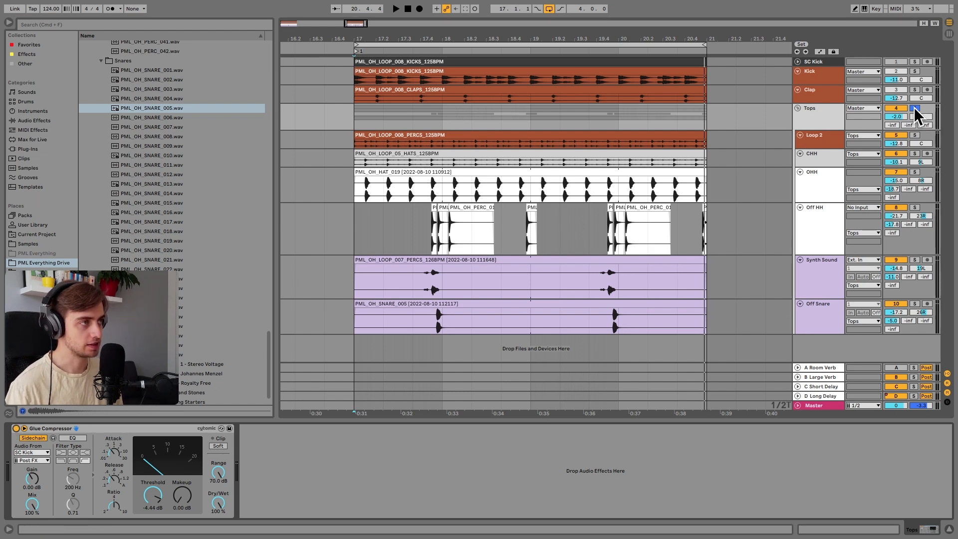
left_click(598, 135)
key("space")
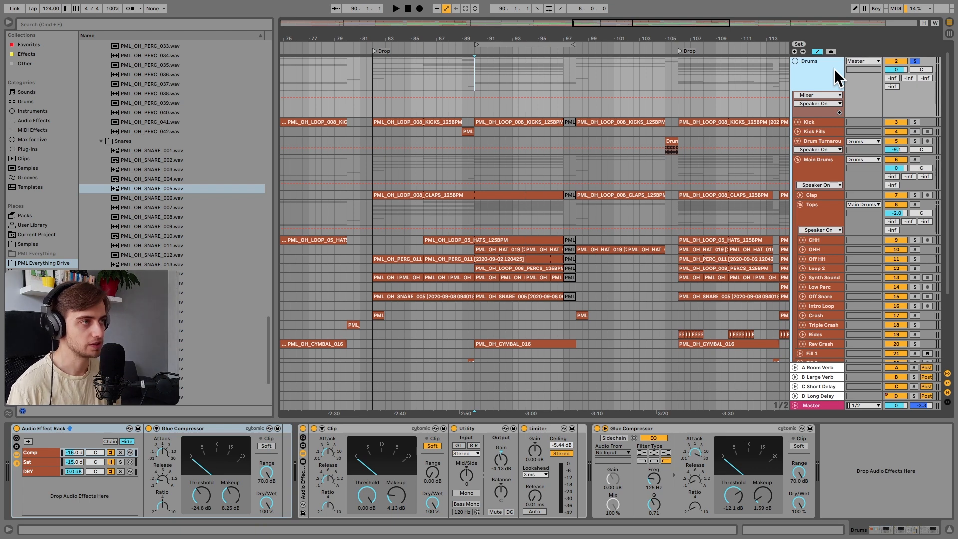
- Play the soloed Drums group of the full arrangement from bar 90
key("space")
scroll(816, 89, "up", 1)
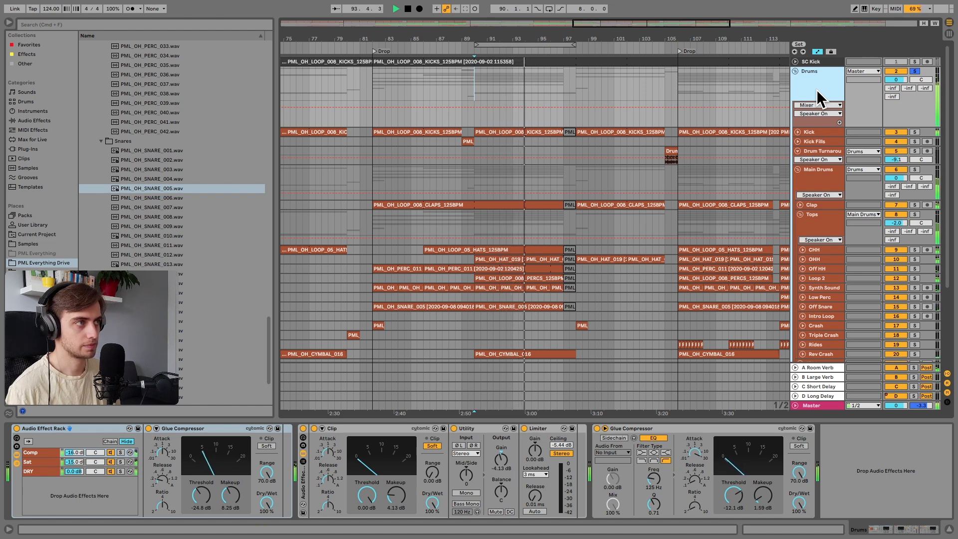
key("space")
- Unsolo the Drums group and play the whole arrangement from bar 90 while reviewing the vocal, FX and atmosphere tracks
left_click(914, 71)
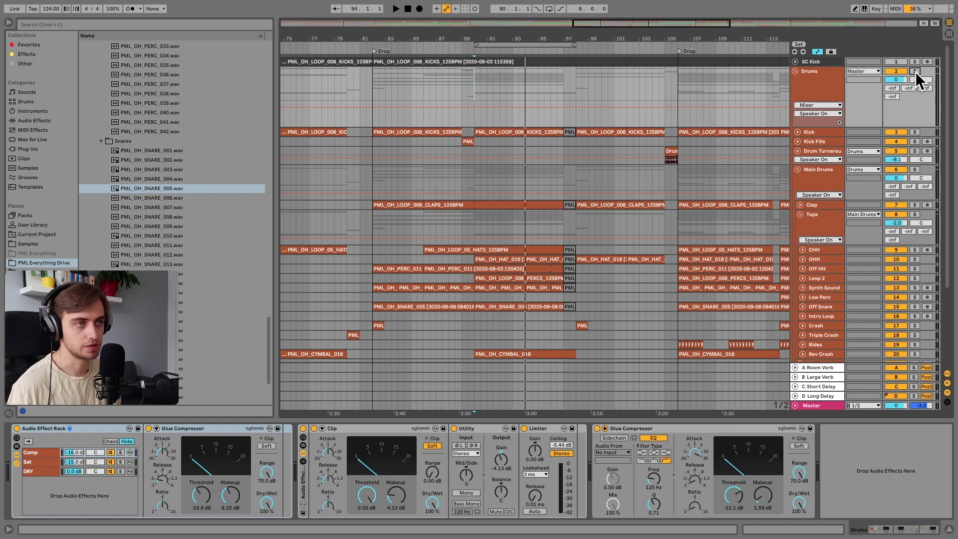
key("space")
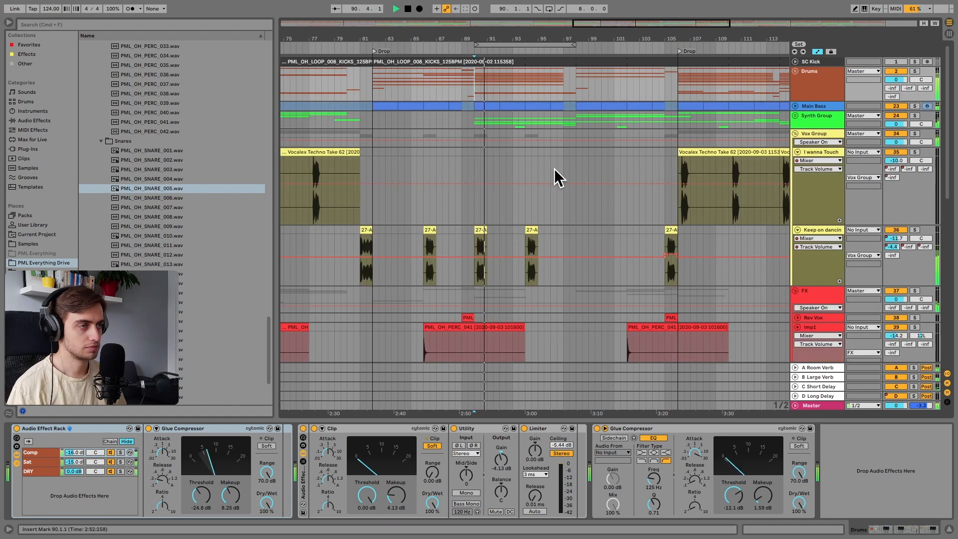
scroll(553, 169, "down", 1)
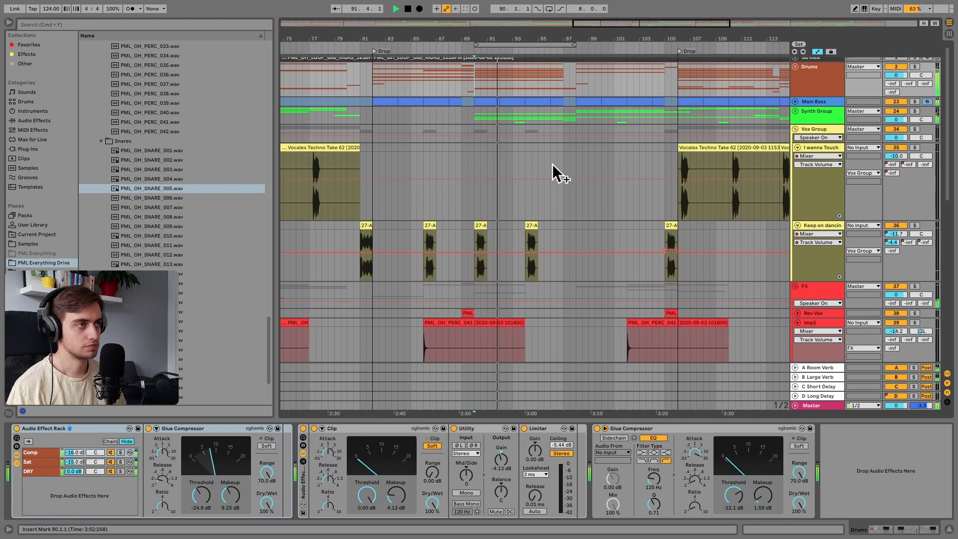
scroll(554, 166, "down", 10)
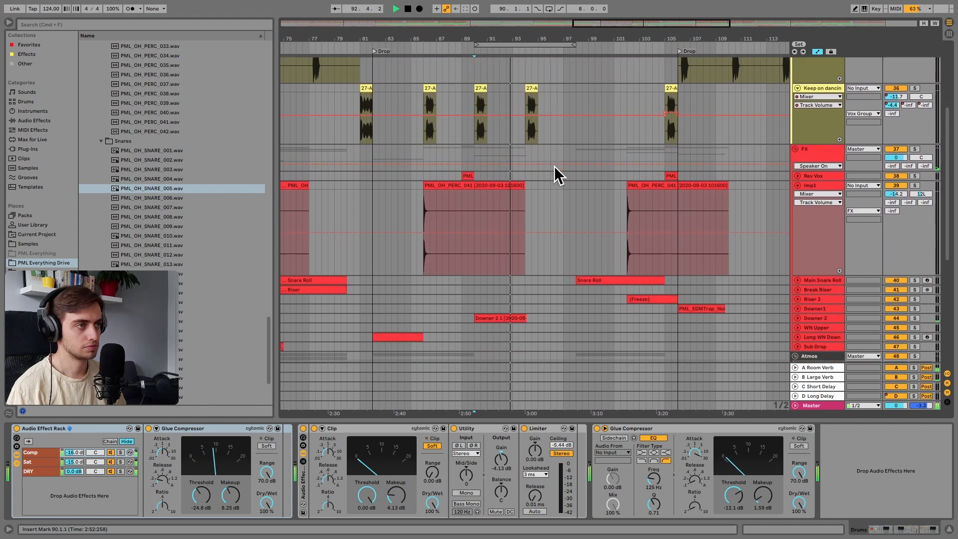
scroll(554, 165, "down", 15)
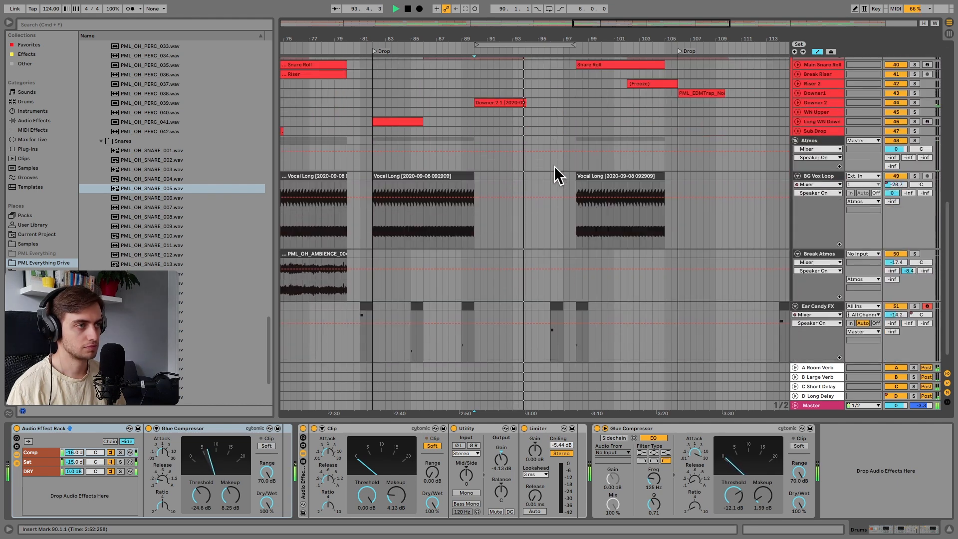
scroll(554, 166, "down", 2)
scroll(554, 165, "up", 15)
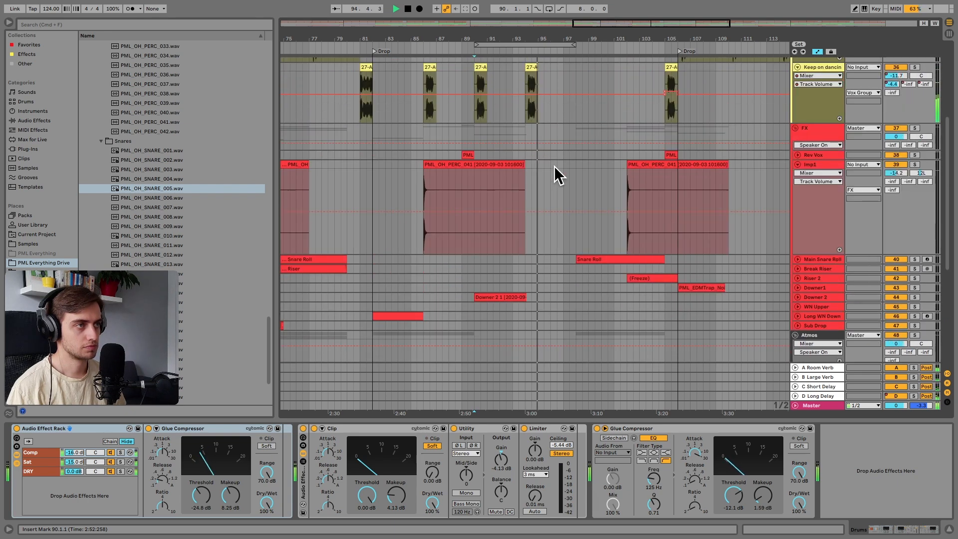
scroll(554, 166, "up", 11)
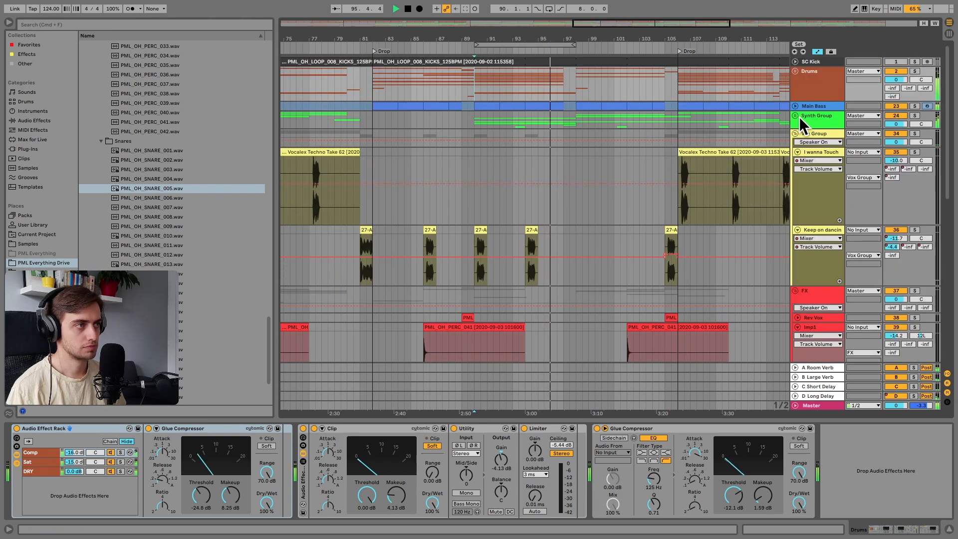
- Unfold the Synth Group, look over its tracks during playback and stop the playback
left_click(795, 116)
scroll(771, 155, "down", 4)
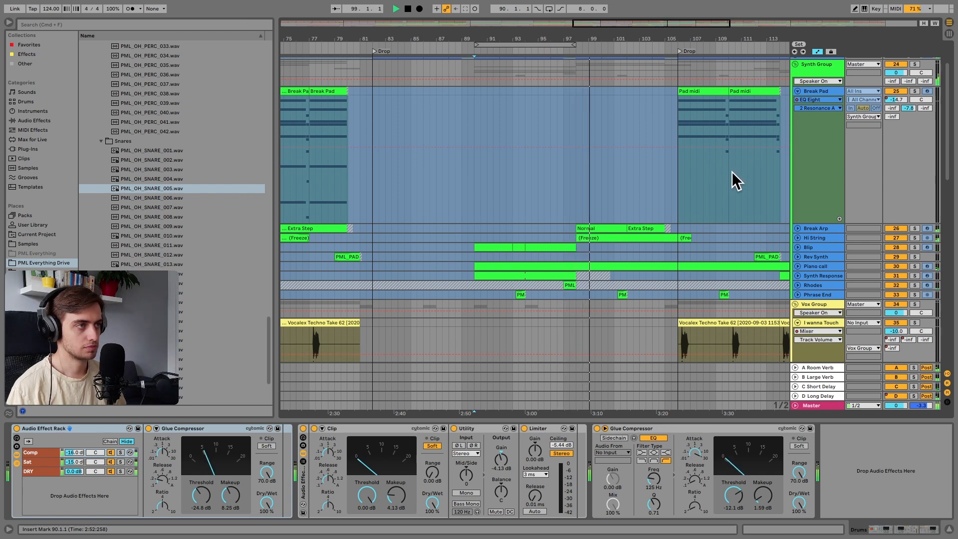
key("space")
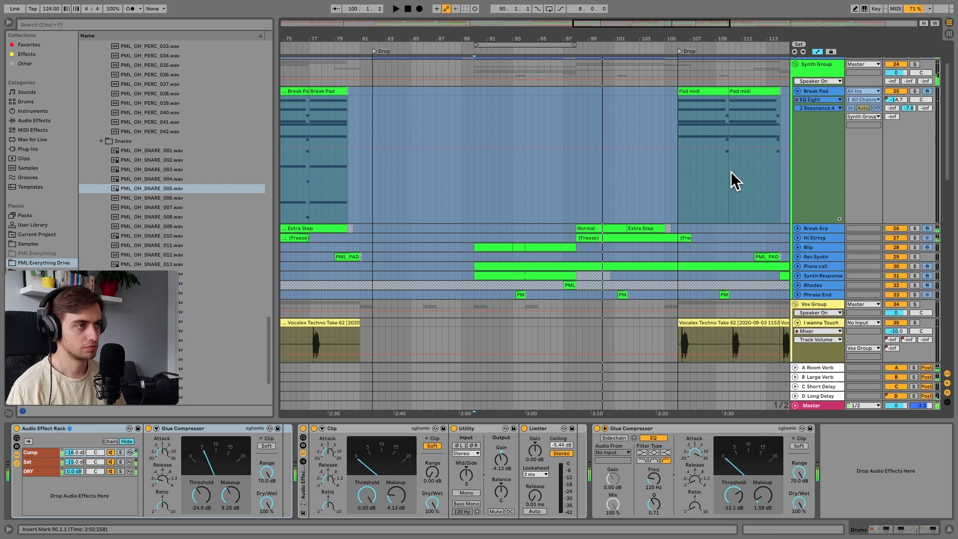